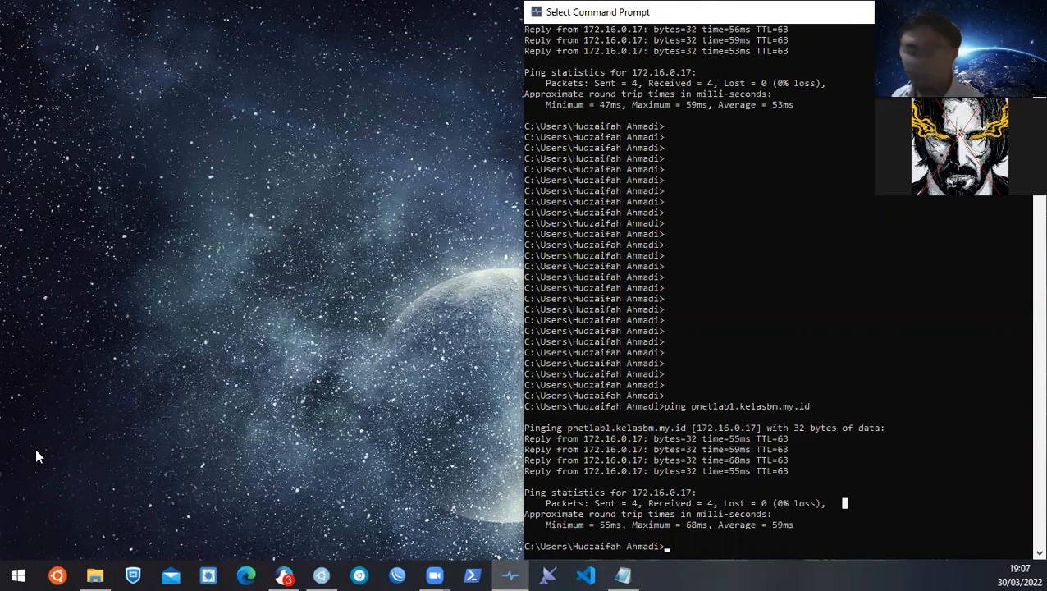
# Ping pnetlab1.kelasbm.my.id in Command Prompt, select the host name, and switch to Firefox.
pyautogui.press('Escape')
pyautogui.press('Return')
pyautogui.click(710, 491)
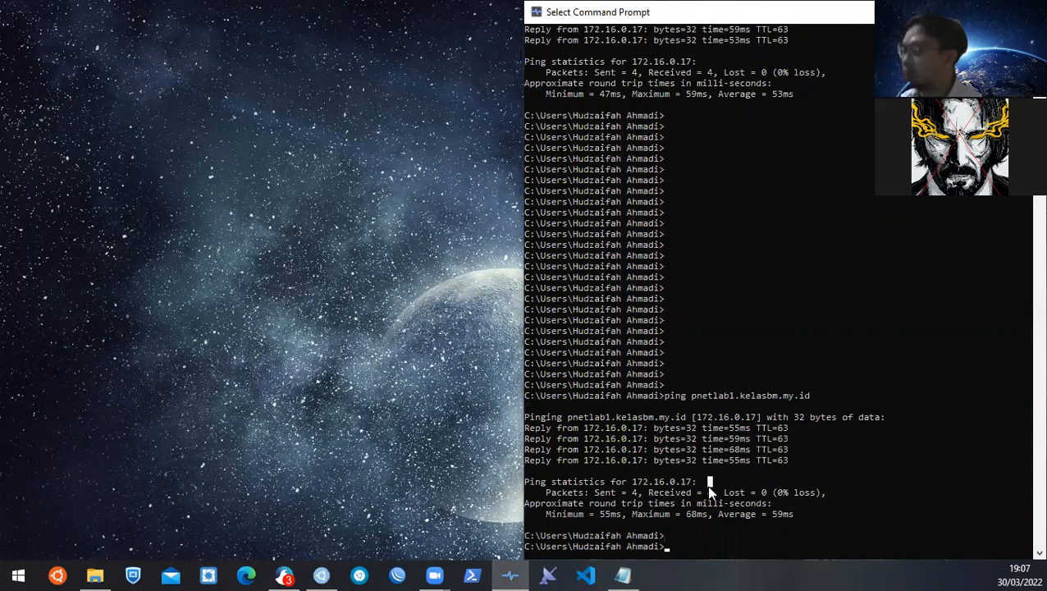
pyautogui.write('ping')
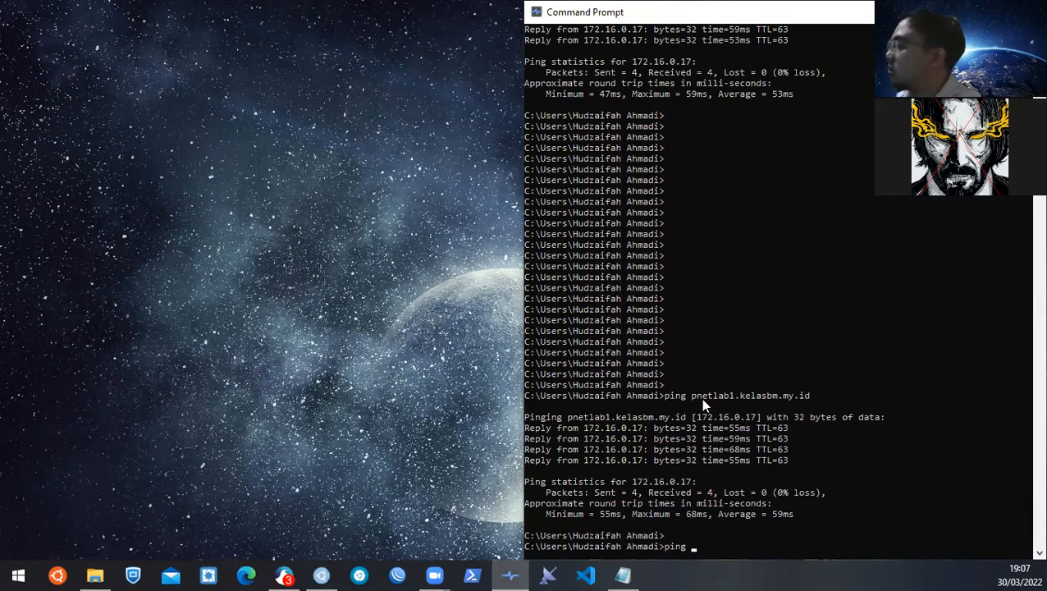
pyautogui.moveTo(690, 396); pyautogui.dragTo(814, 398)
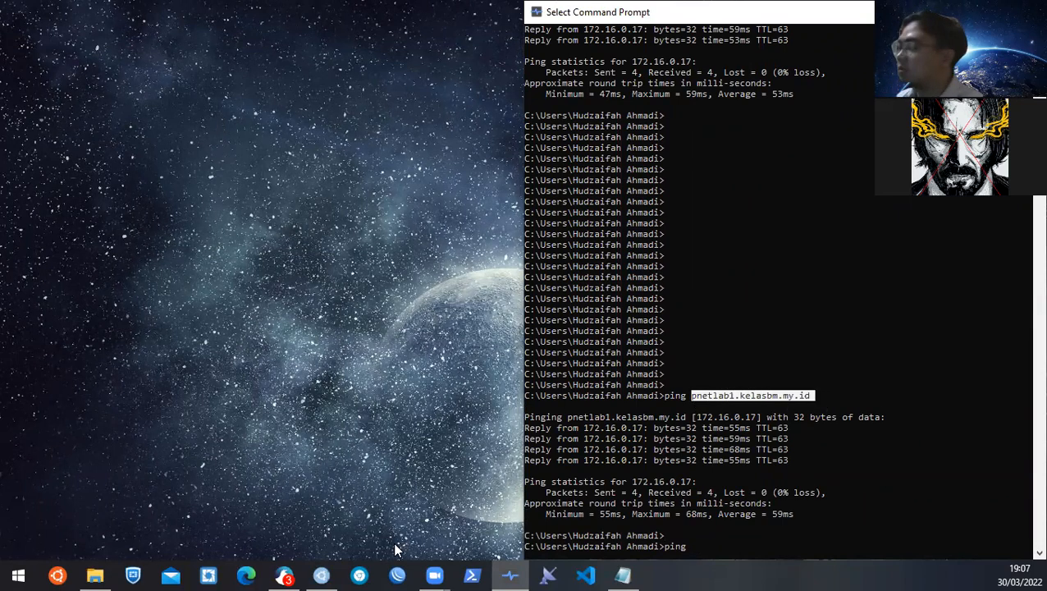
pyautogui.click(321, 575)
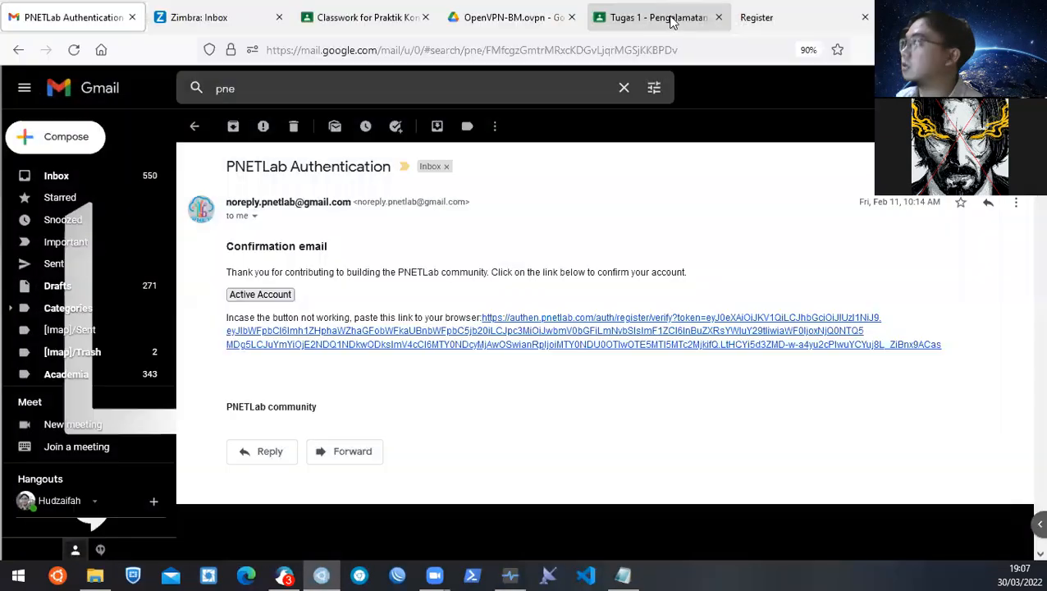
# Load pnetlab1.kelasbm.my.id, check the Gmail confirmation, return to the login tab, and open a blank tab.
pyautogui.click(480, 49)
pyautogui.write('pnet')
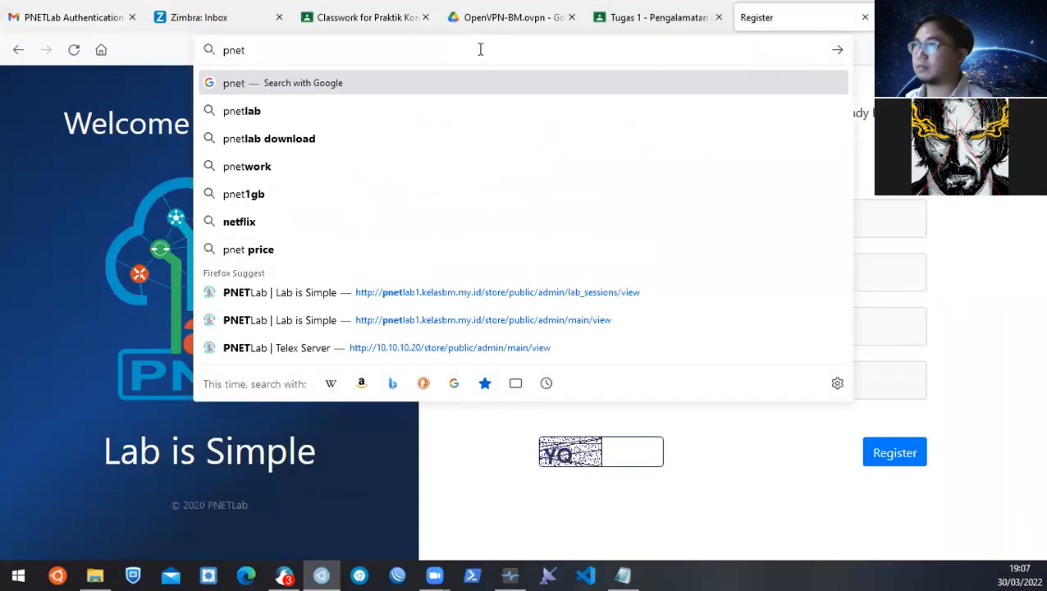
pyautogui.write('lab')
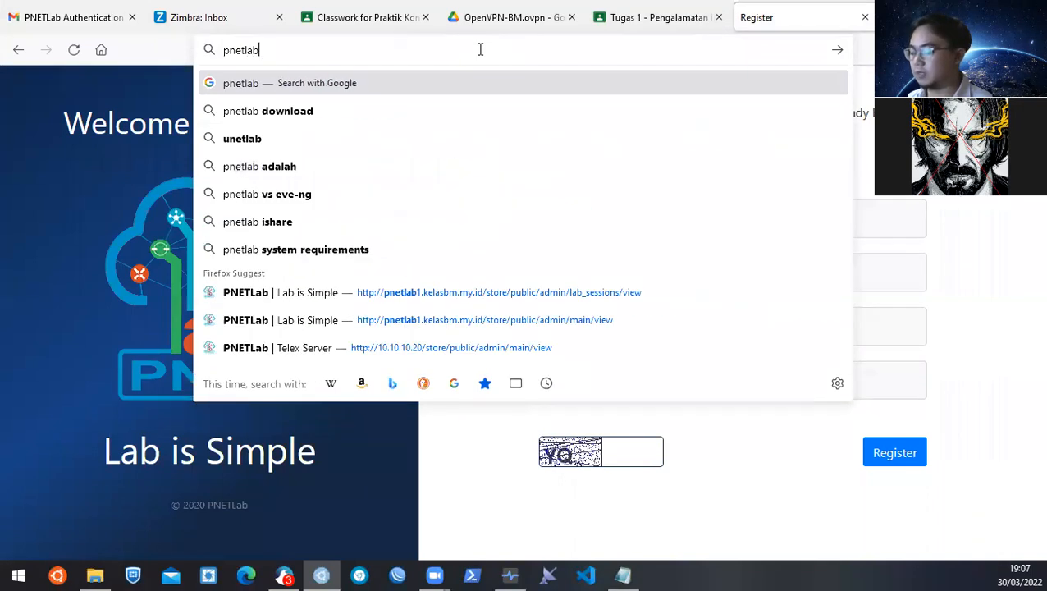
pyautogui.write('1.kelasb')
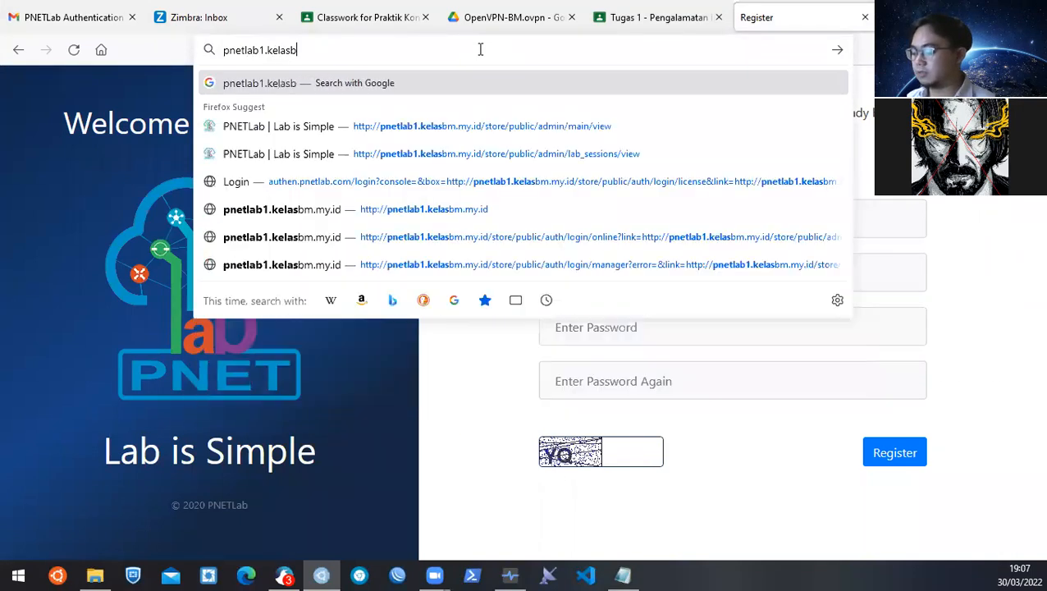
pyautogui.write('m.my.id')
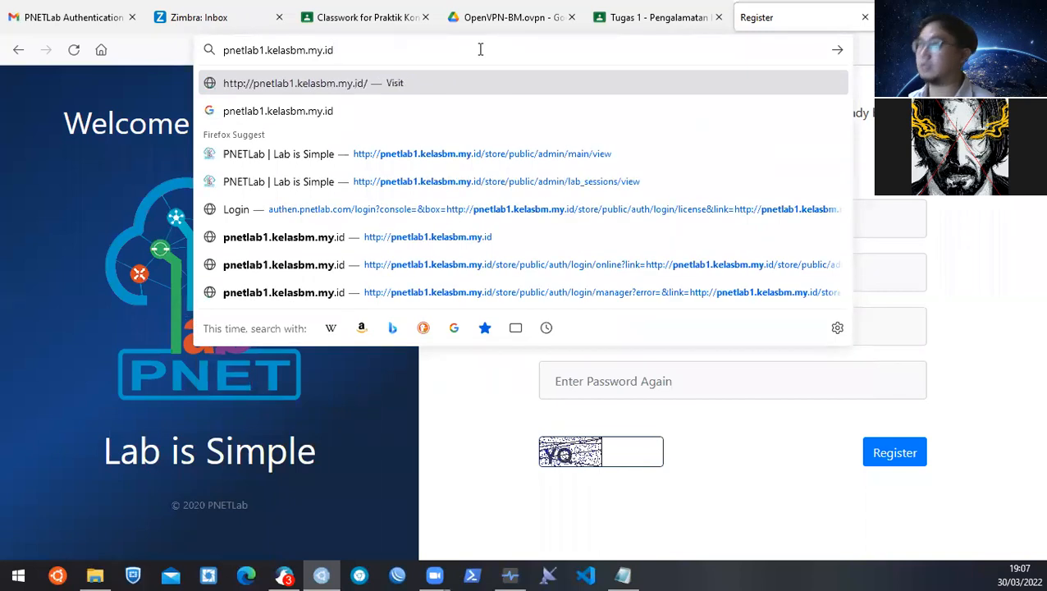
pyautogui.press('Return')
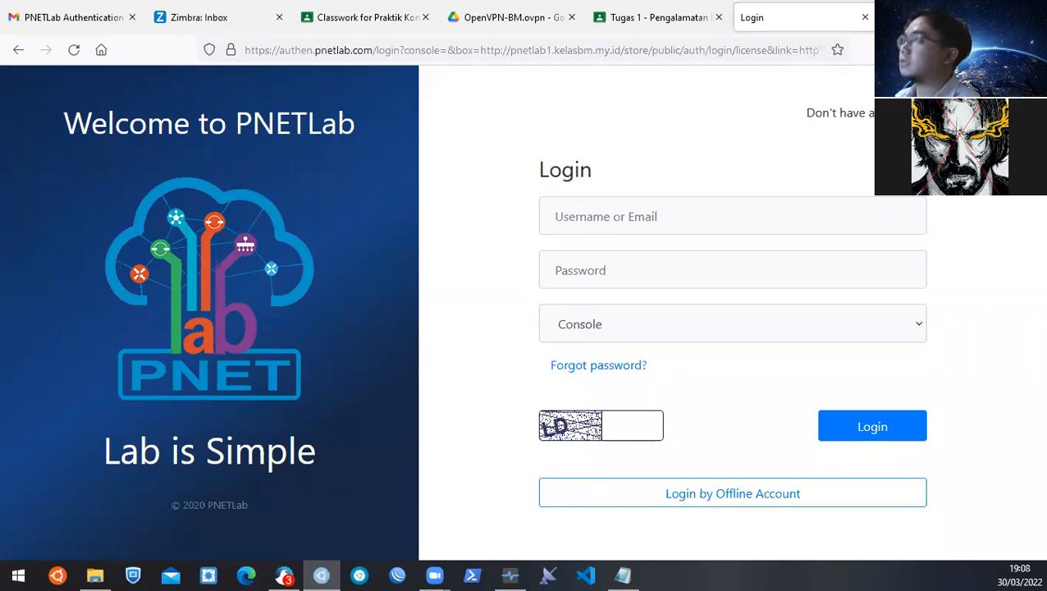
pyautogui.click(105, 15)
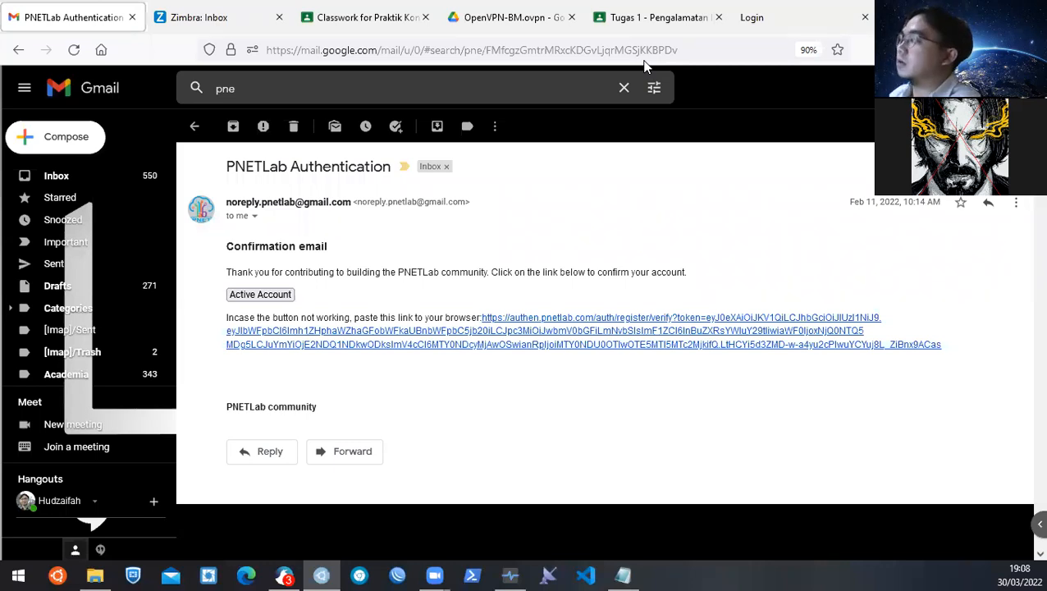
pyautogui.click(757, 20)
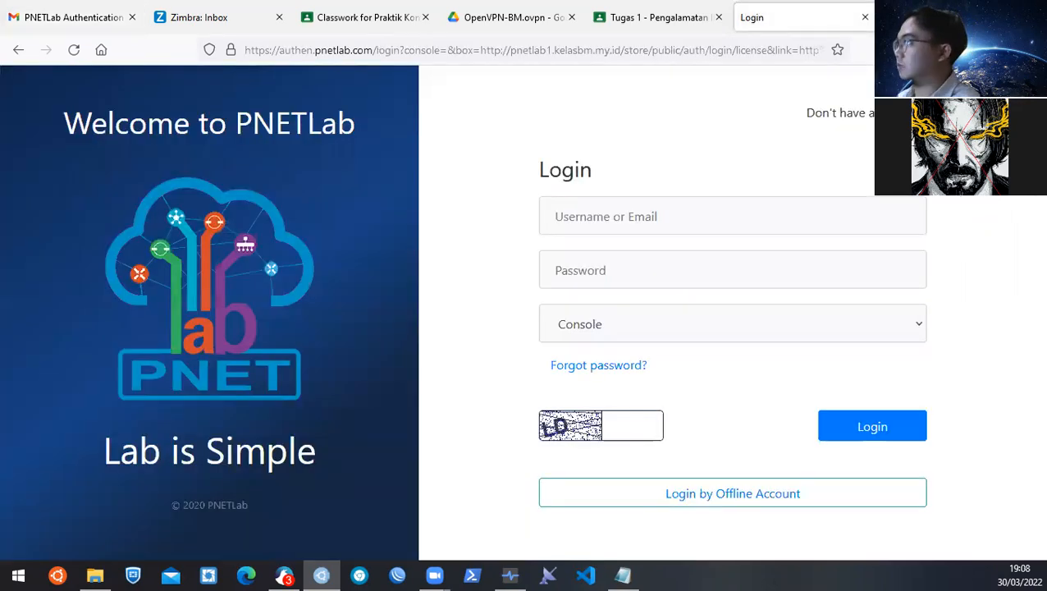
pyautogui.hotkey('ctrl', 't')
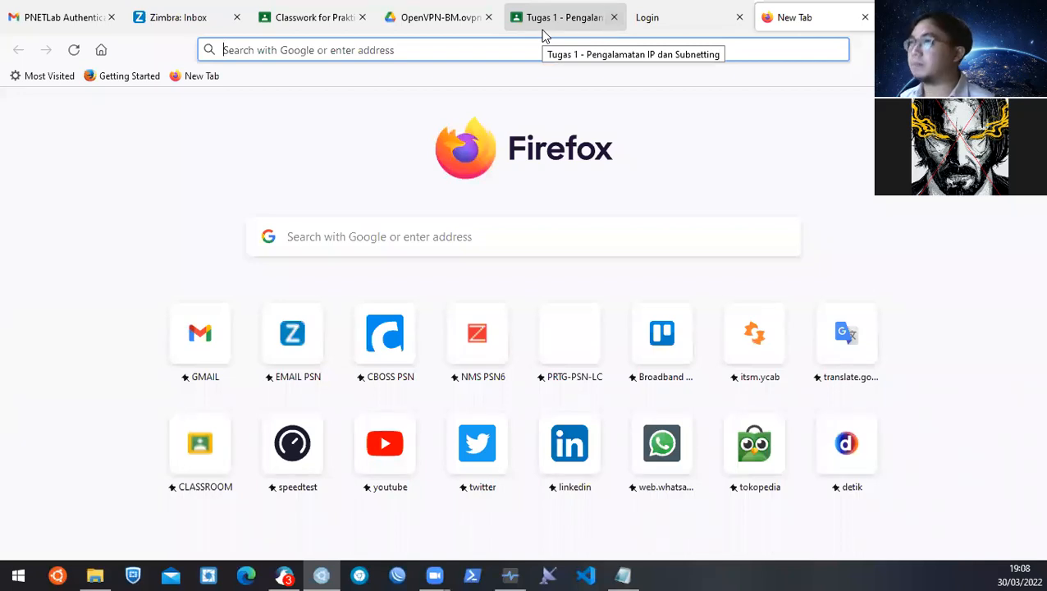
# Enter and copy pnetlab2.kelasbm.my.id, then paste and load it in another new tab.
pyautogui.write('pnet')
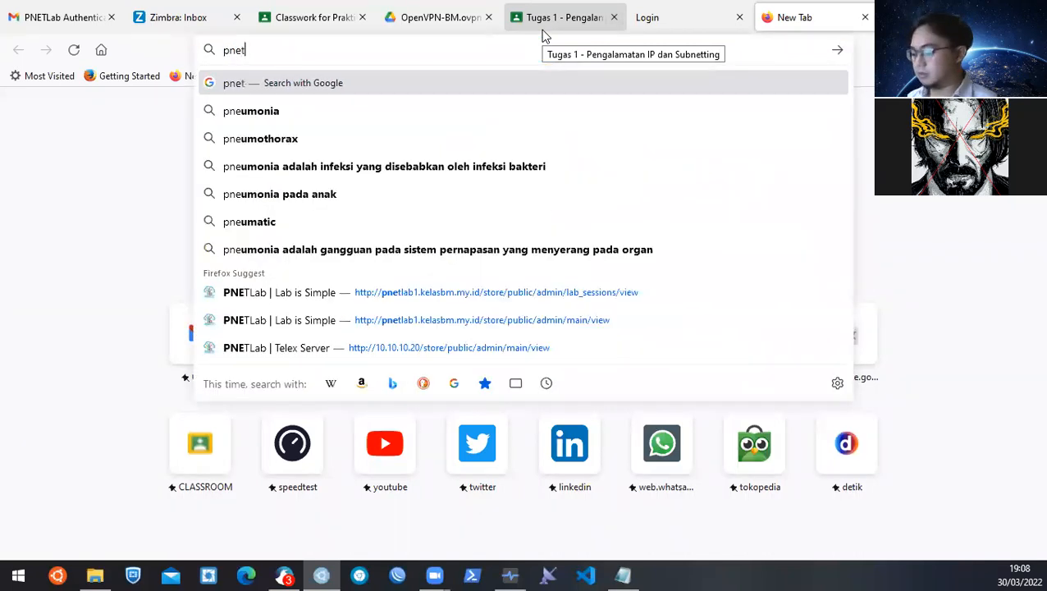
pyautogui.write('lab2.klelas')
pyautogui.press('BackSpace')
pyautogui.press('BackSpace')
pyautogui.press('BackSpace')
pyautogui.press('BackSpace')
pyautogui.press('BackSpace')
pyautogui.write('elas')
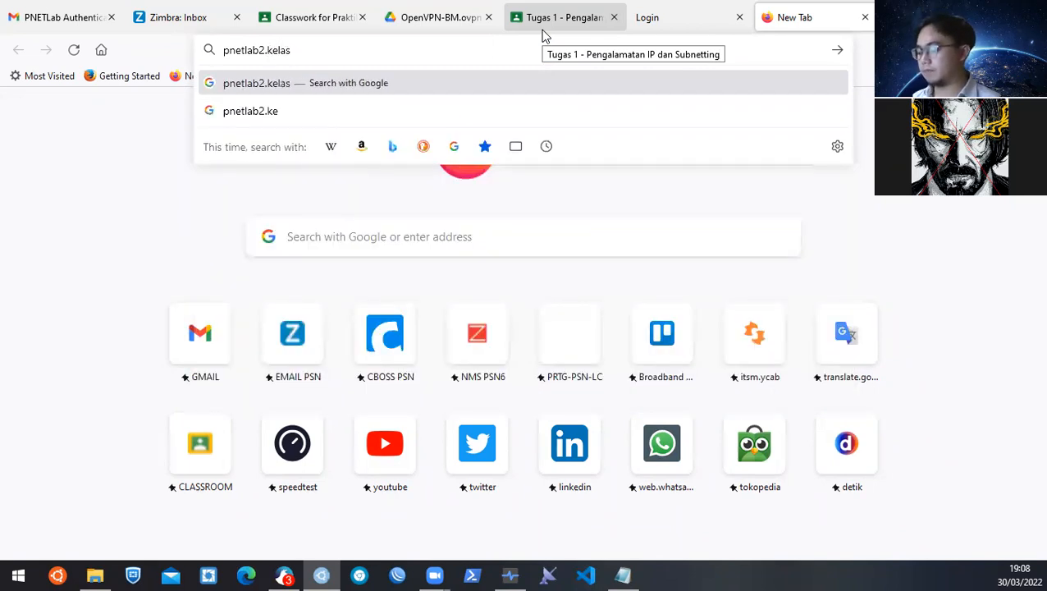
pyautogui.write('bm')
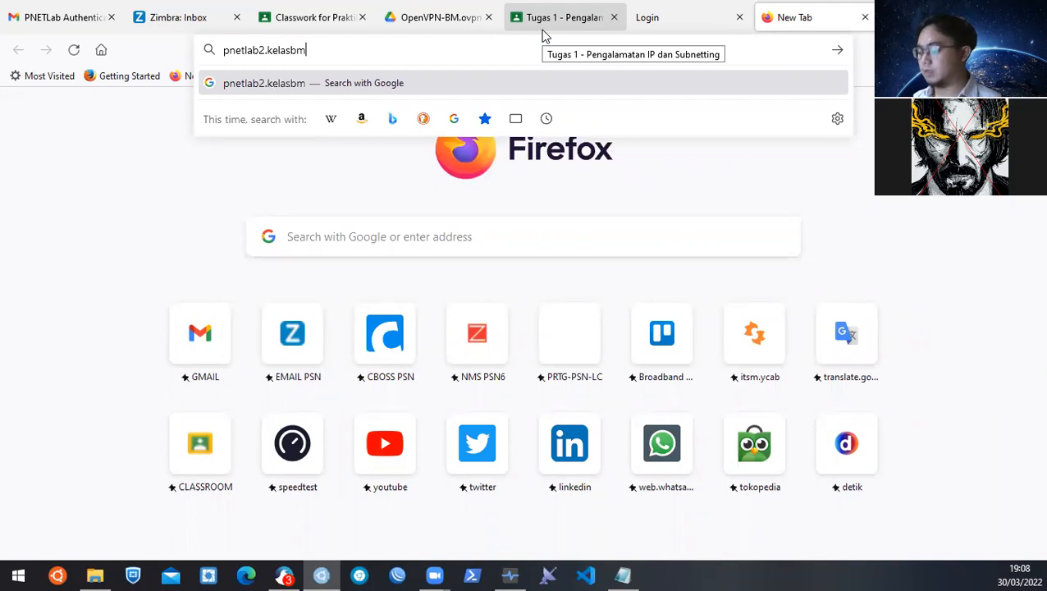
pyautogui.write('.my.id')
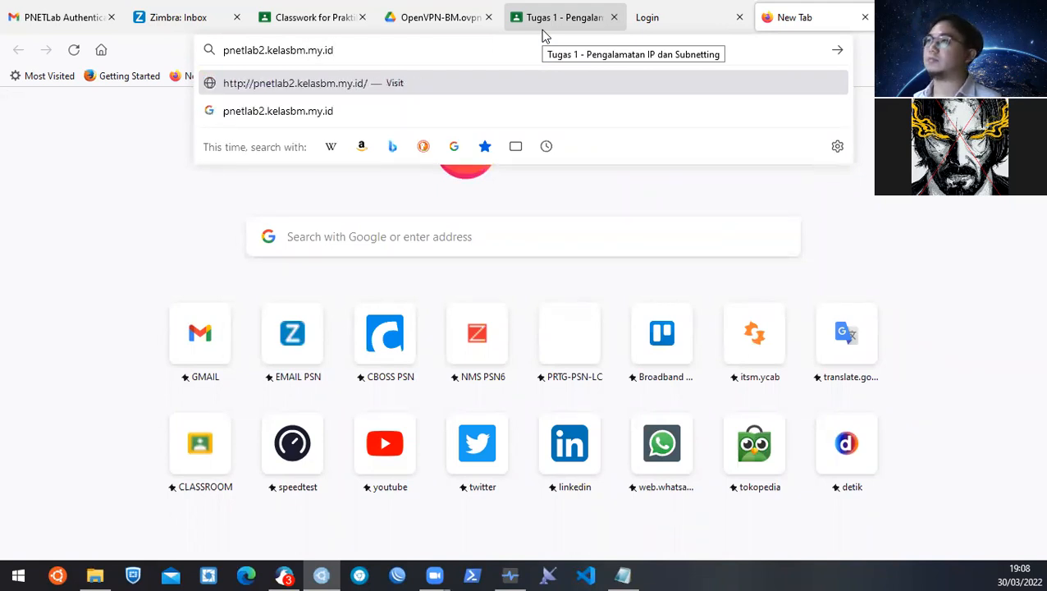
pyautogui.moveTo(334, 50); pyautogui.dragTo(209, 51)
pyautogui.hotkey('ctrl', 'c')
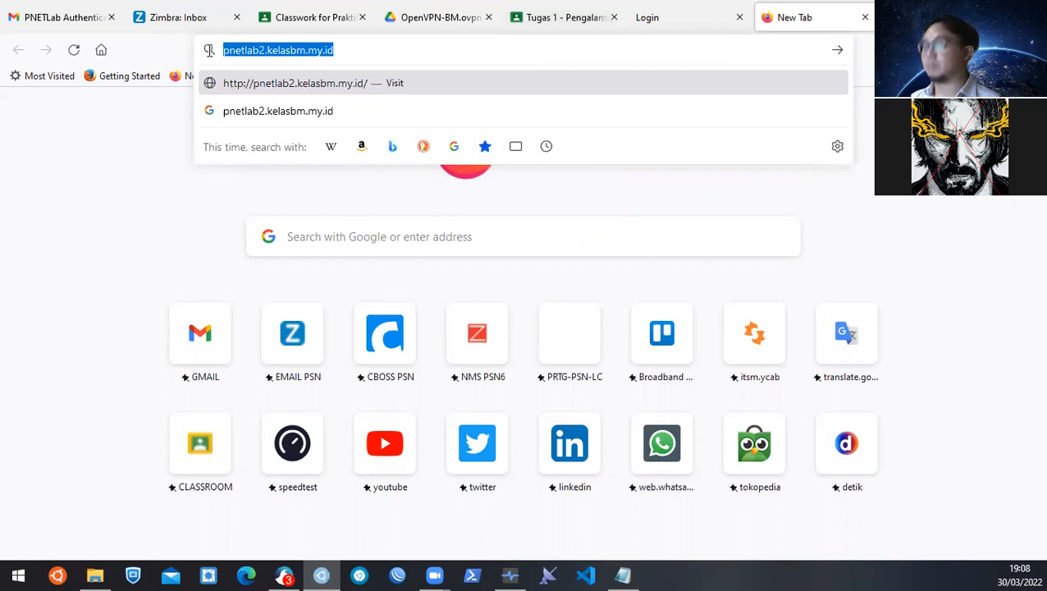
pyautogui.press('Return')
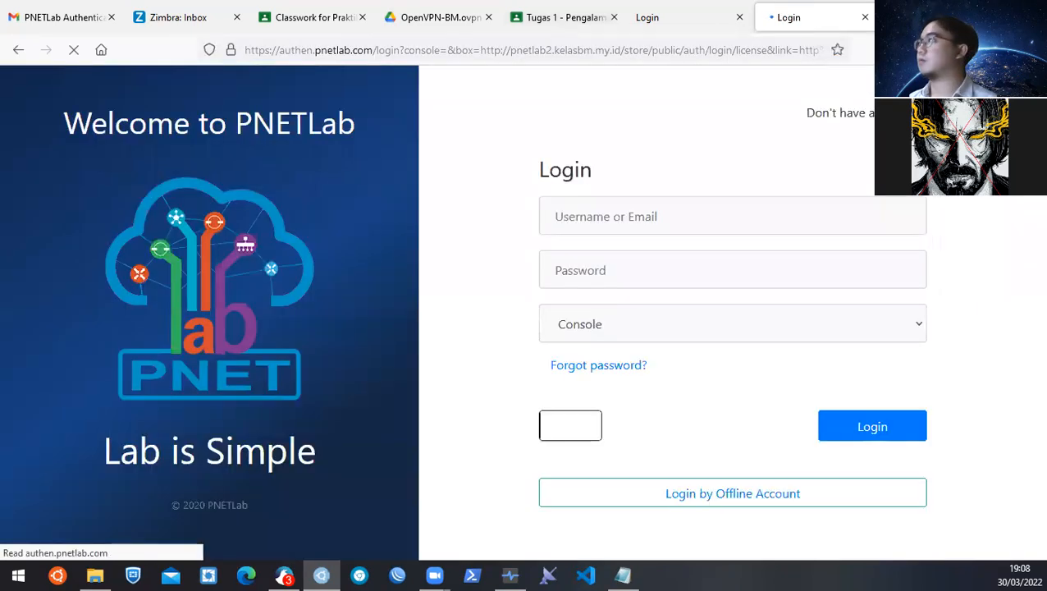
pyautogui.hotkey('ctrl', 't')
pyautogui.hotkey('ctrl', 'v')
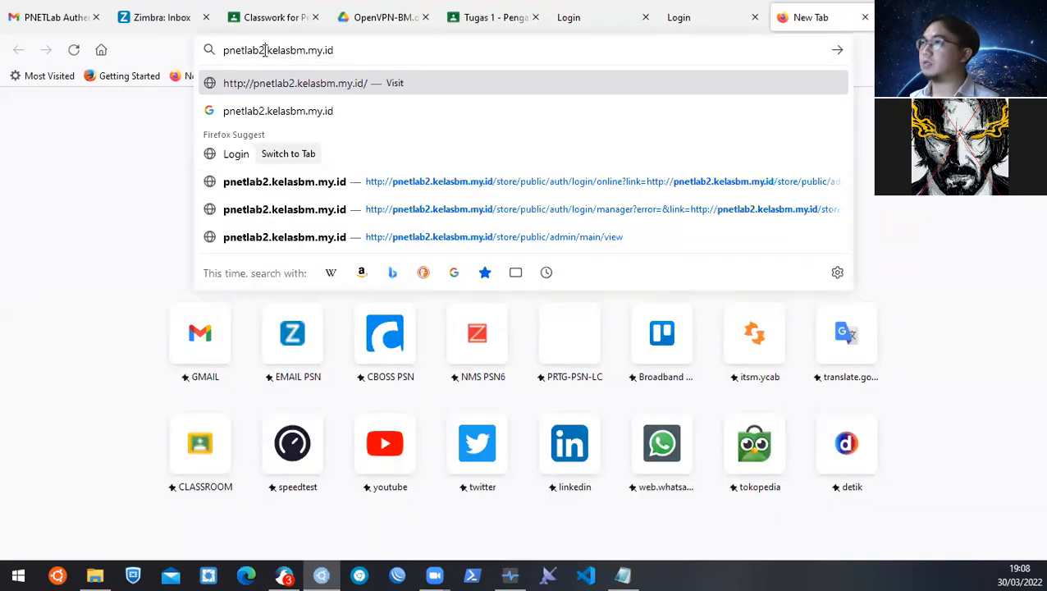
pyautogui.press('Return')
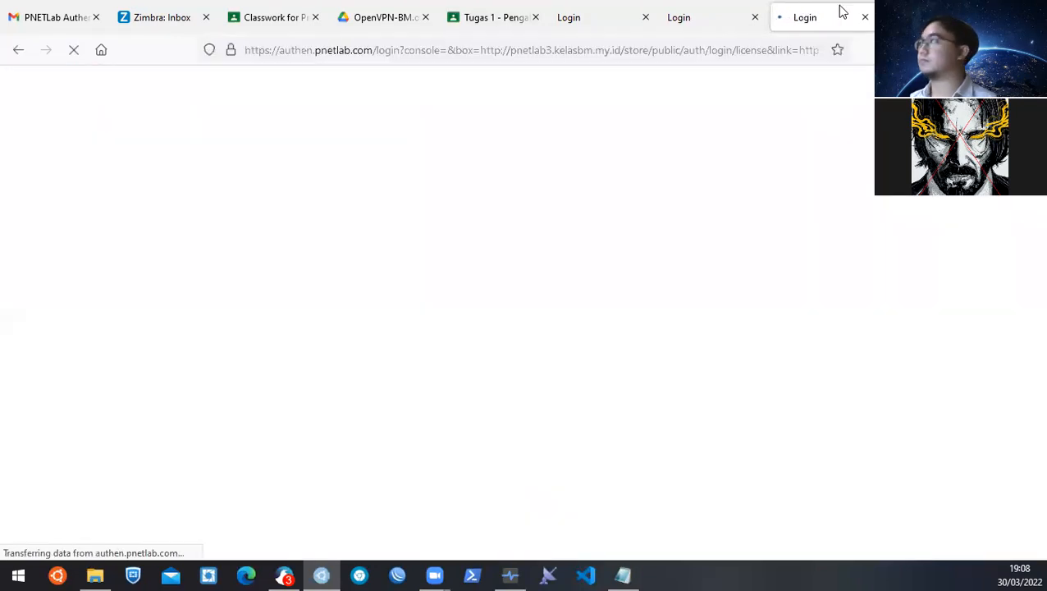
# Open pnetlab4 and pnetlab5 login pages in new tabs by editing the copied address.
pyautogui.hotkey('ctrl', 't')
pyautogui.hotkey('ctrl', 'v')
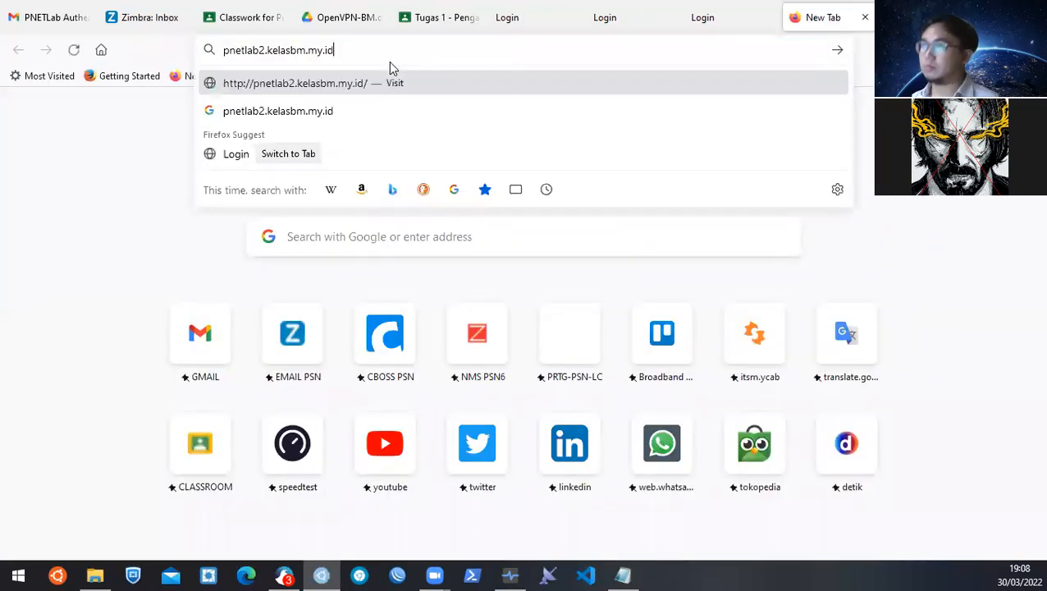
pyautogui.click(265, 50)
pyautogui.press('BackSpace')
pyautogui.write('4')
pyautogui.press('Return')
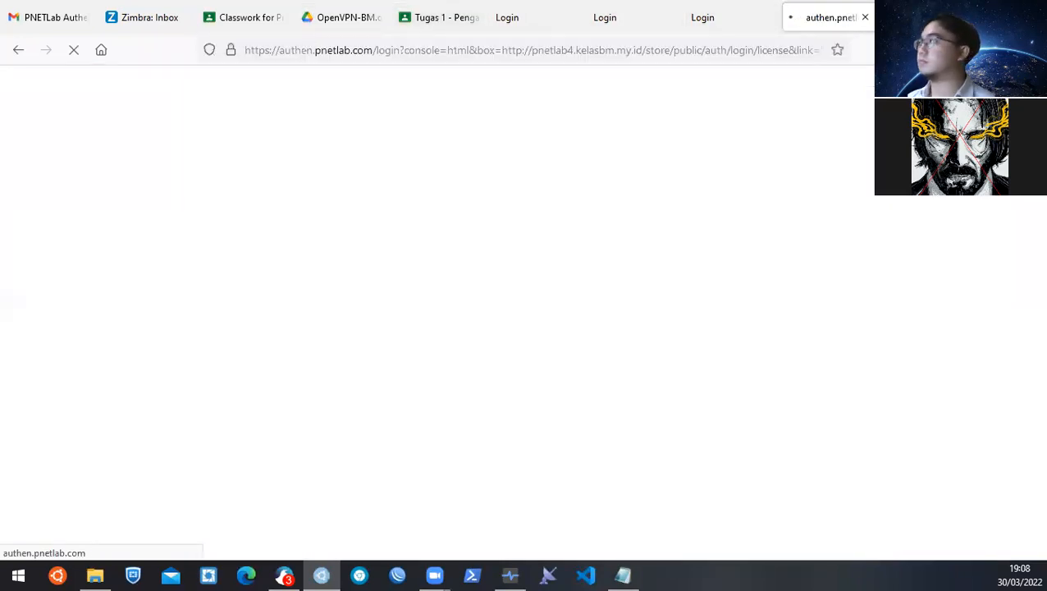
pyautogui.hotkey('ctrl', 't')
pyautogui.hotkey('ctrl', 'v')
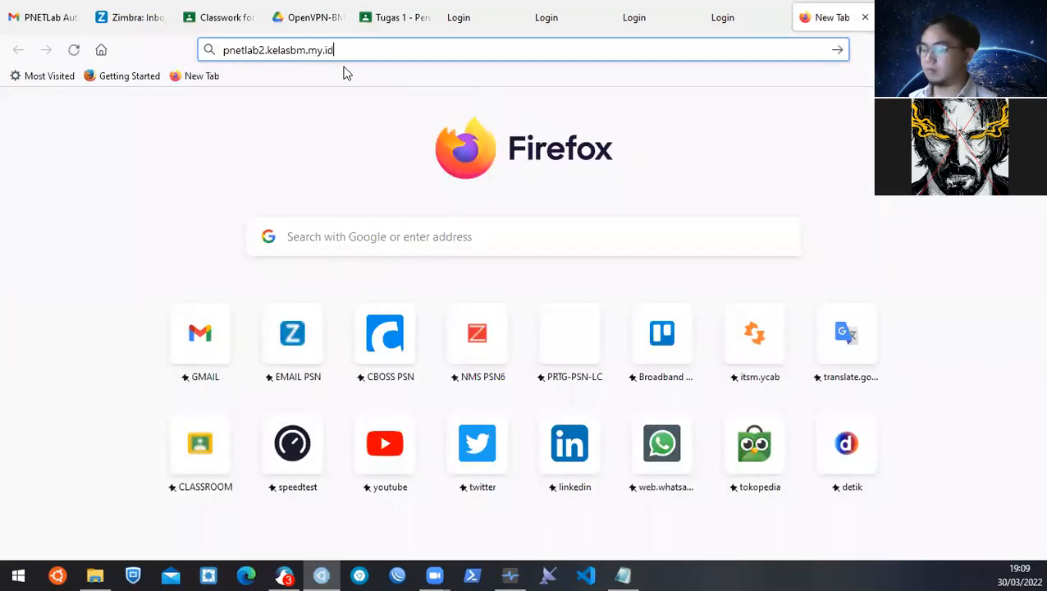
pyautogui.click(264, 50)
pyautogui.press('BackSpace')
pyautogui.write('5')
pyautogui.press('Return')
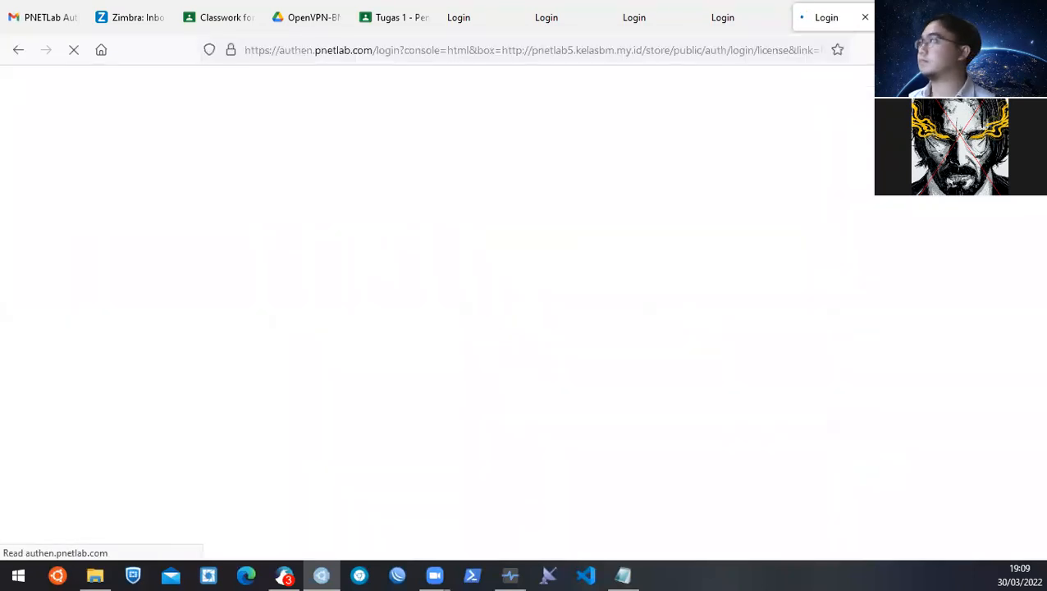
# Open pnetlab6 and pnetlab7 the same way; pnetlab7 cannot be reached.
pyautogui.hotkey('ctrl', 't')
pyautogui.hotkey('ctrl', 'v')
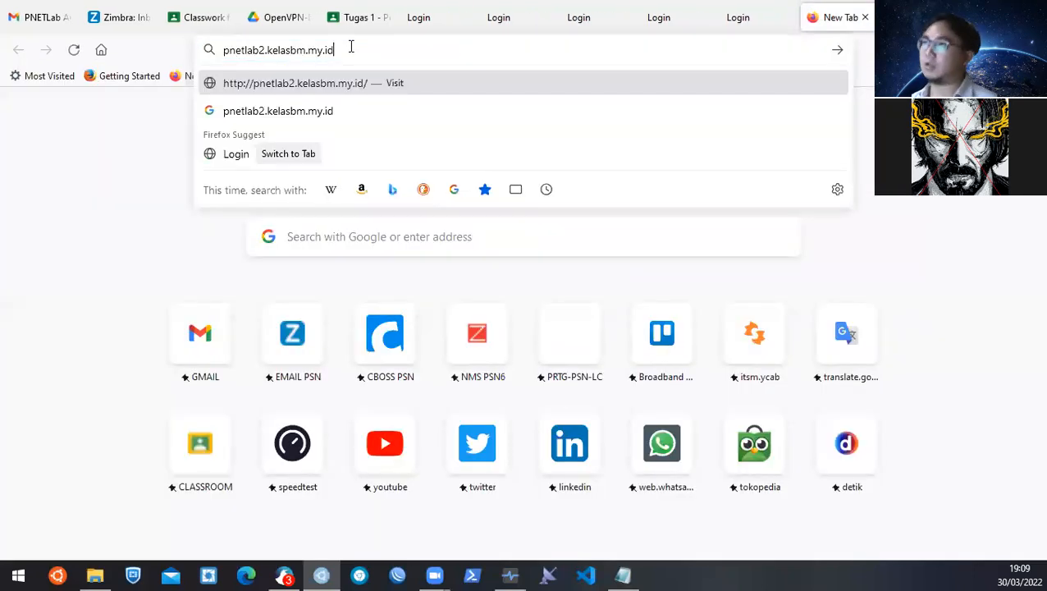
pyautogui.click(265, 50)
pyautogui.press('BackSpace')
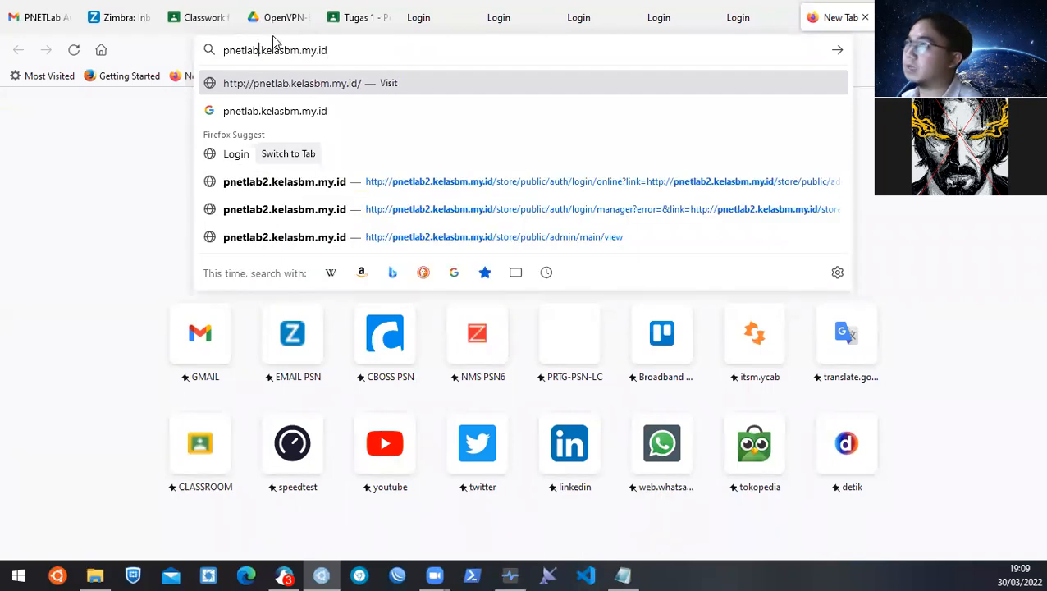
pyautogui.write('6')
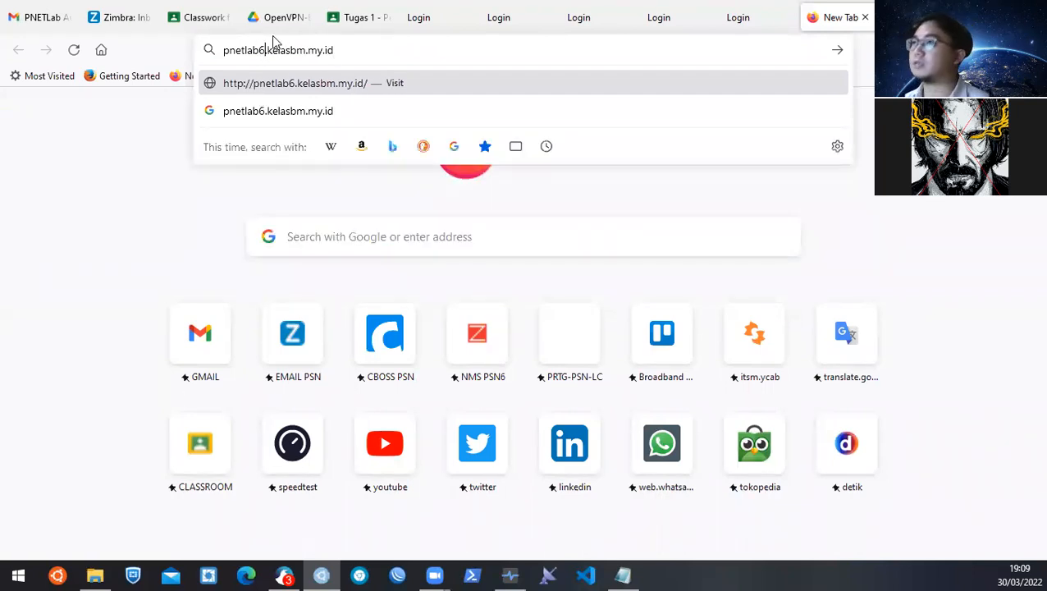
pyautogui.press('Return')
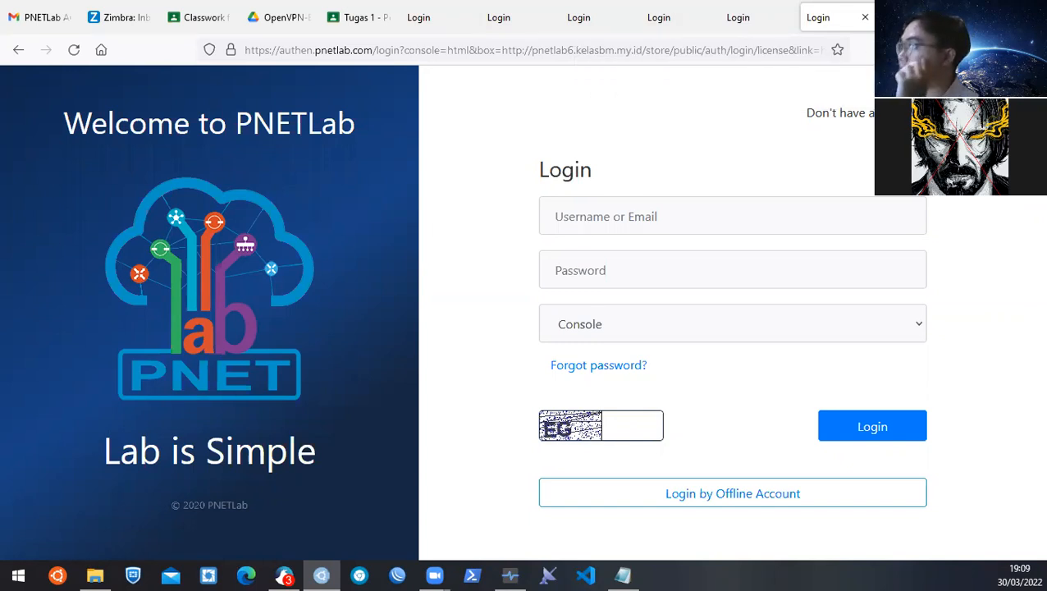
pyautogui.hotkey('ctrl', 't')
pyautogui.hotkey('ctrl', 'v')
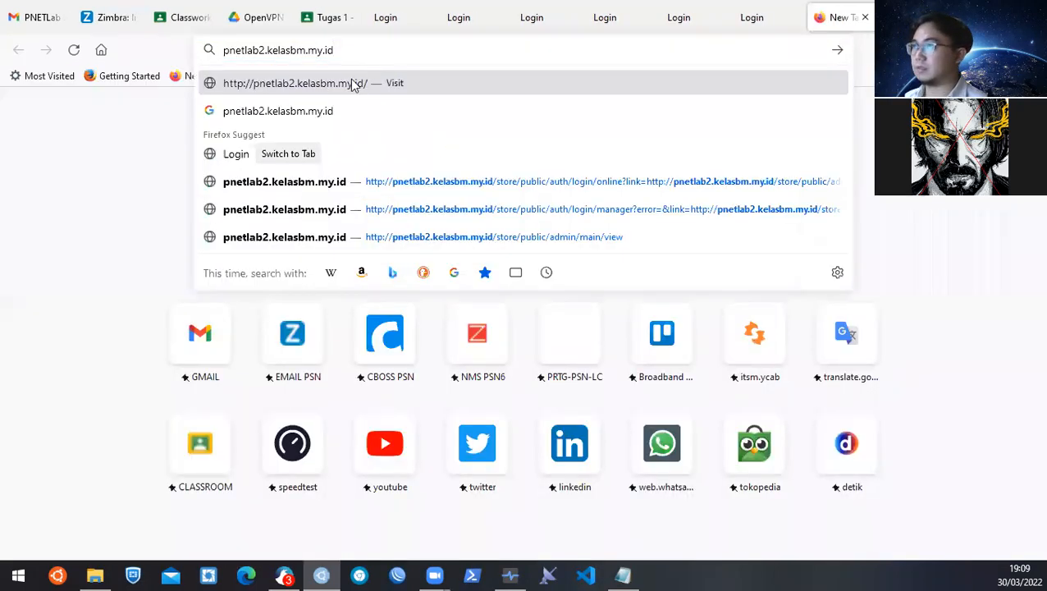
pyautogui.click(263, 50)
pyautogui.press('BackSpace')
pyautogui.write('7')
pyautogui.press('Return')
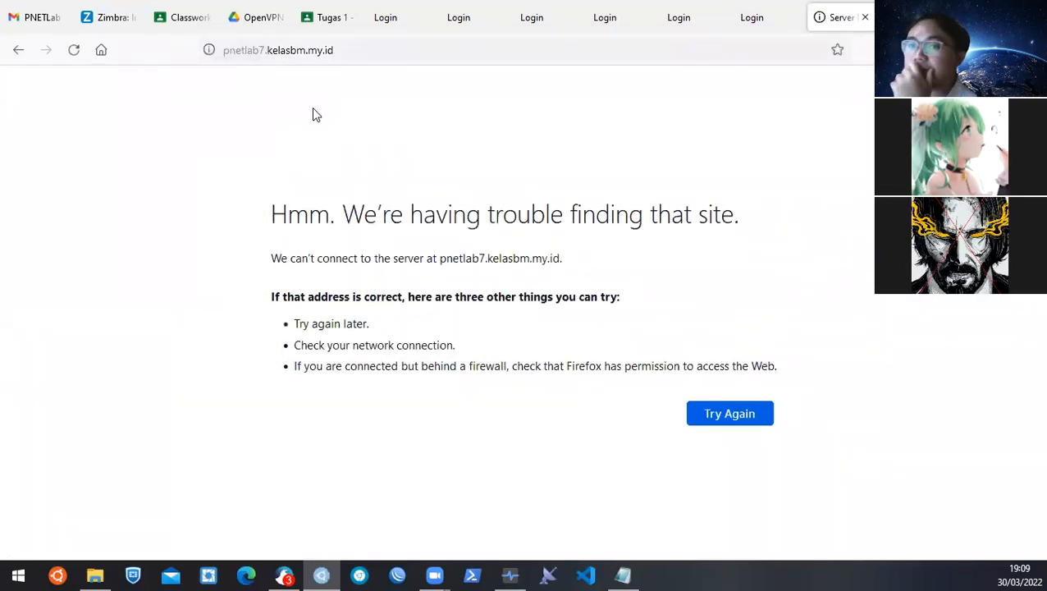
# Fill the pnetlab1 login with the account e-mail and password, keeping Console as console type.
pyautogui.click(380, 21)
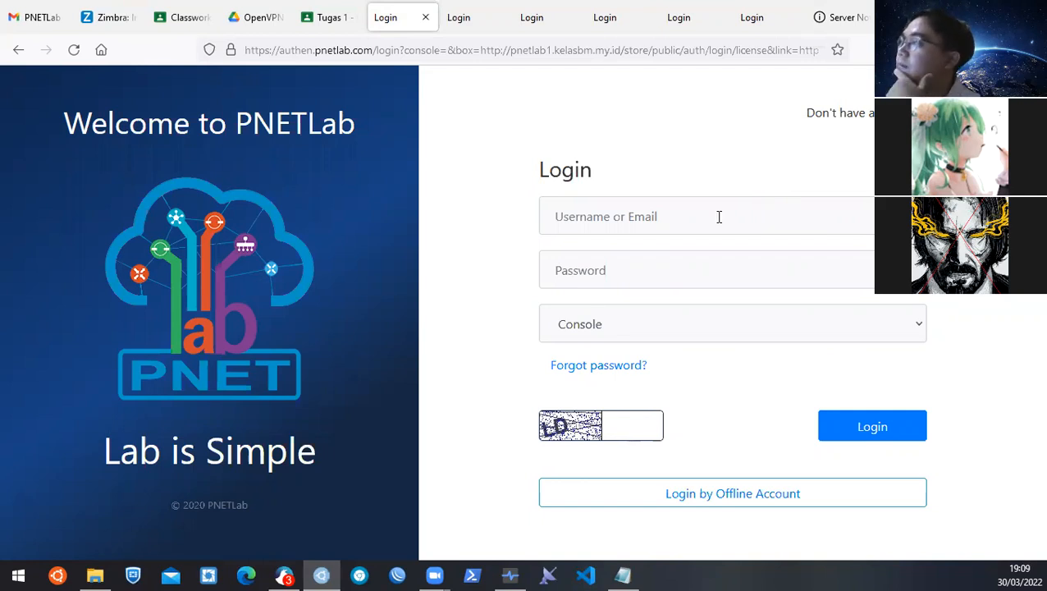
pyautogui.click(57, 17)
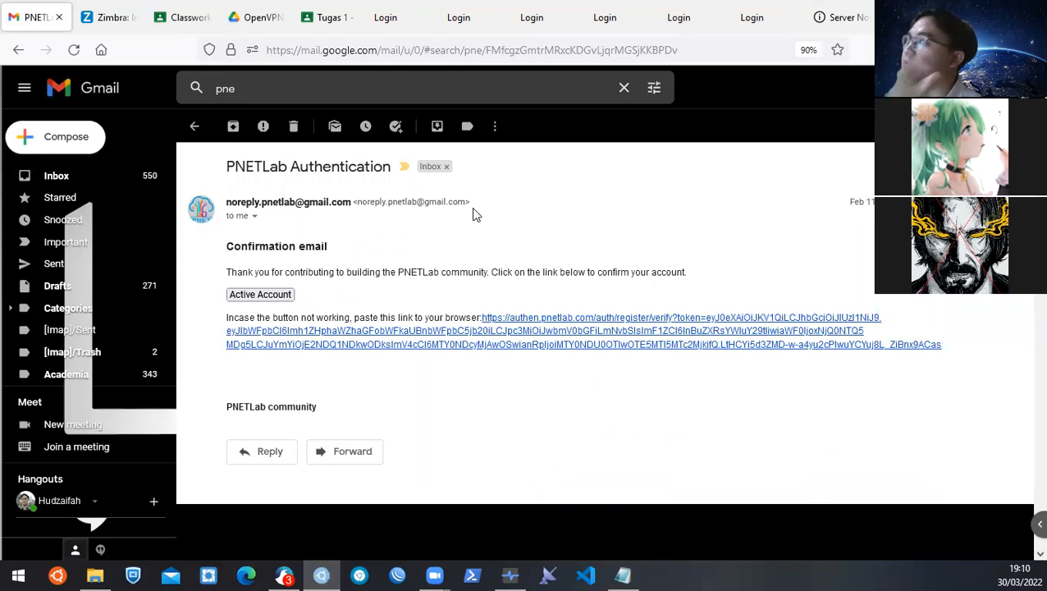
pyautogui.click(396, 24)
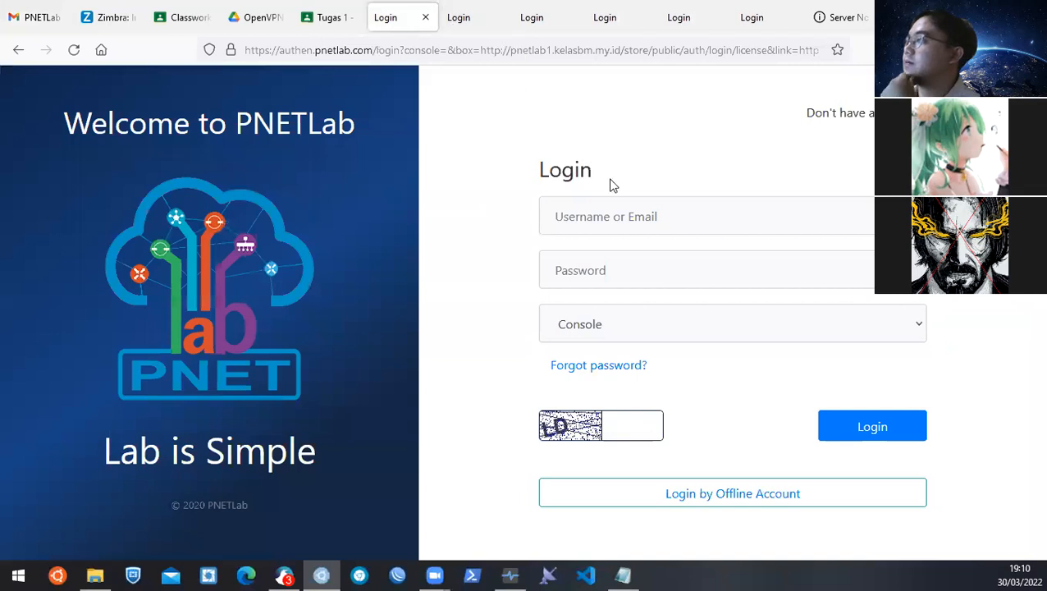
pyautogui.click(627, 212)
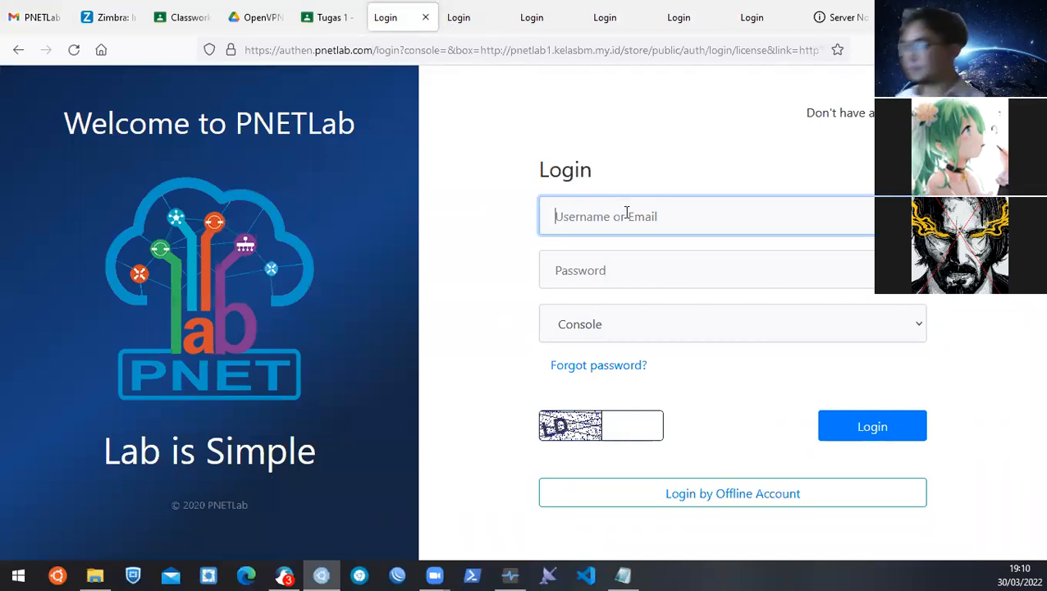
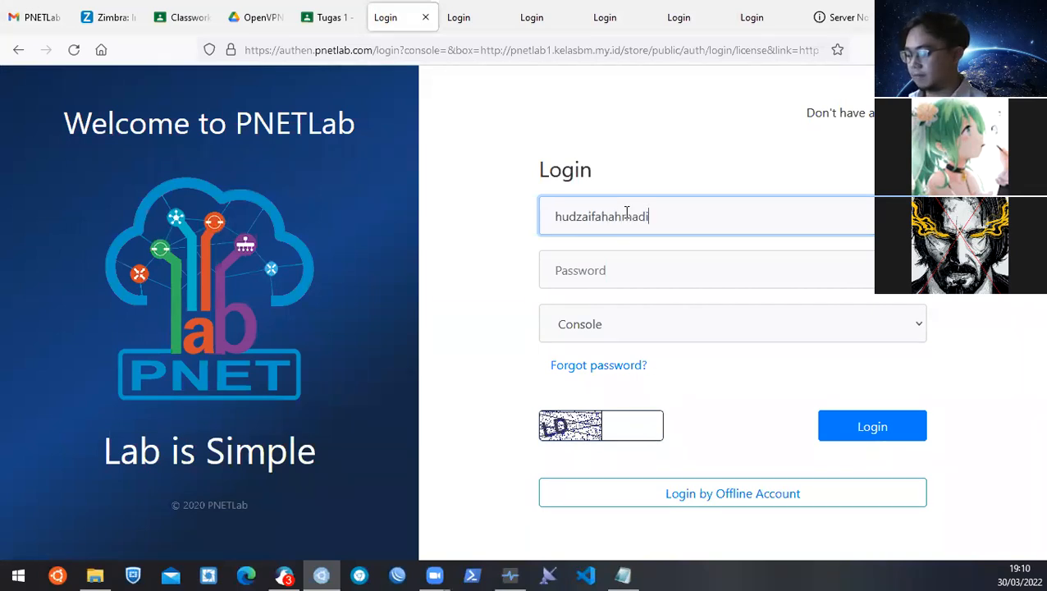
pyautogui.press('Tab')
pyautogui.write('•••••••••')
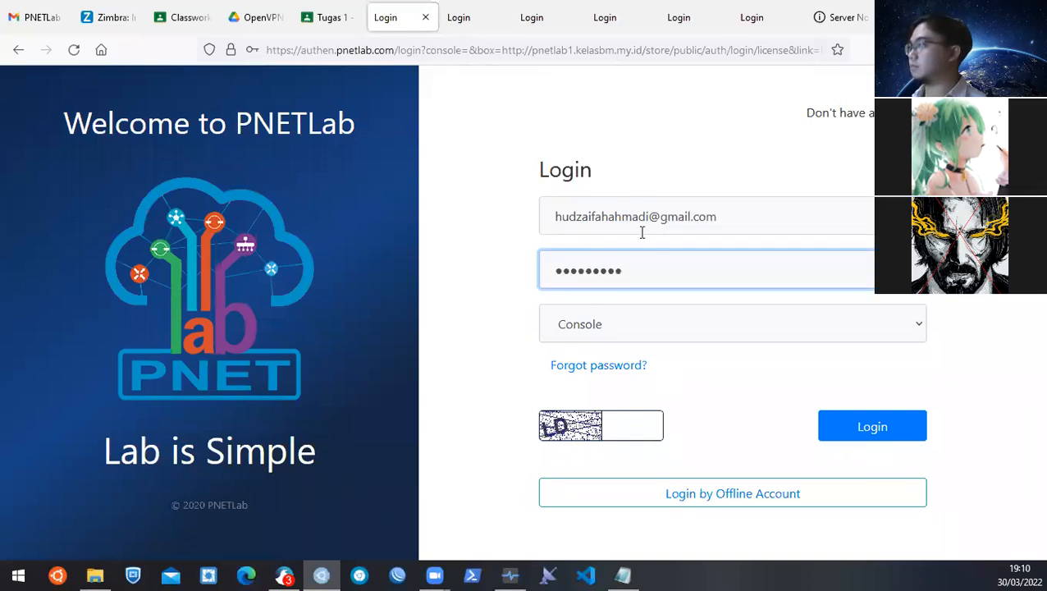
pyautogui.click(667, 328)
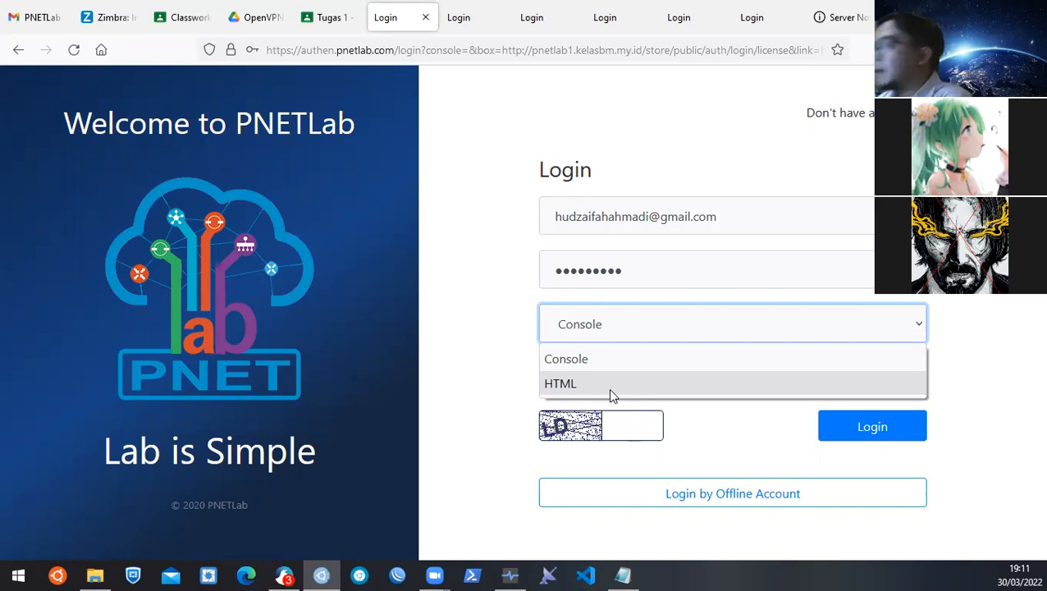
pyautogui.click(591, 362)
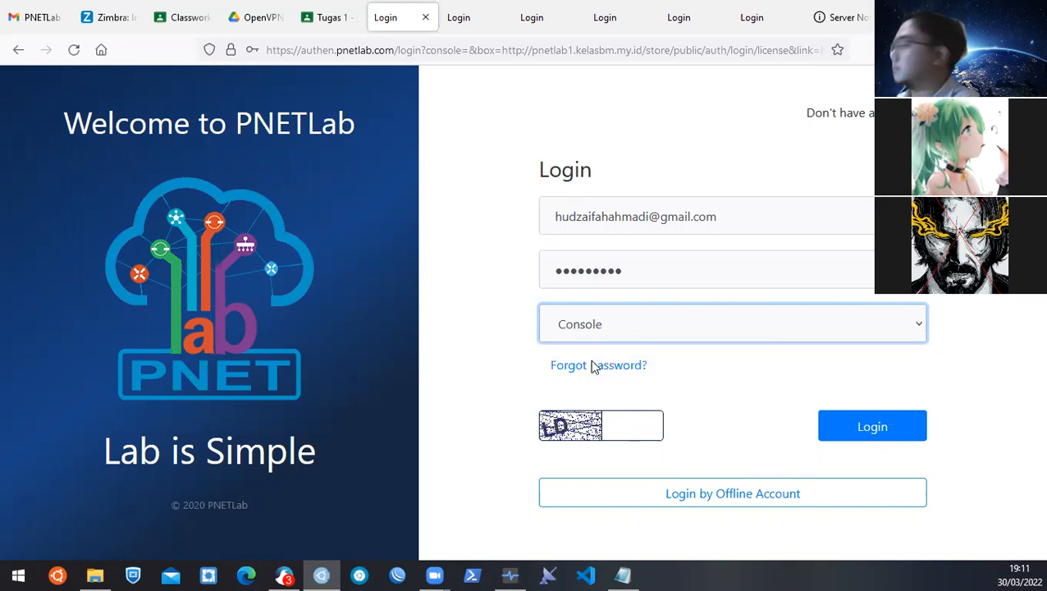
# Submit with the captcha code, decline saving, then resubmit with a new captcha and confirm.
pyautogui.click(616, 416)
pyautogui.write('LD')
pyautogui.click(841, 422)
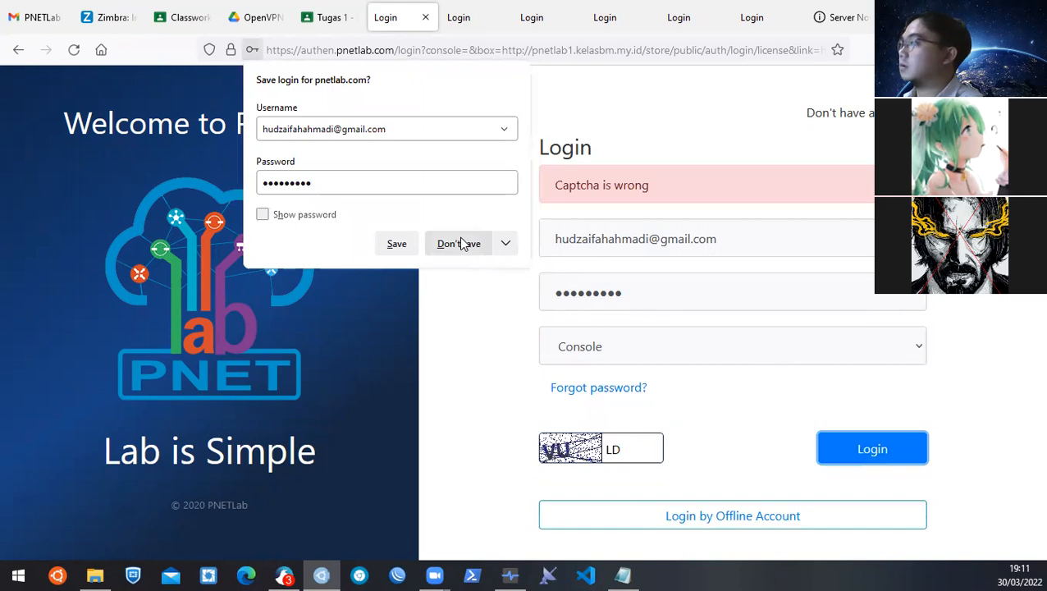
pyautogui.click(460, 243)
pyautogui.moveTo(624, 449); pyautogui.dragTo(592, 449)
pyautogui.write('VU')
pyautogui.click(884, 452)
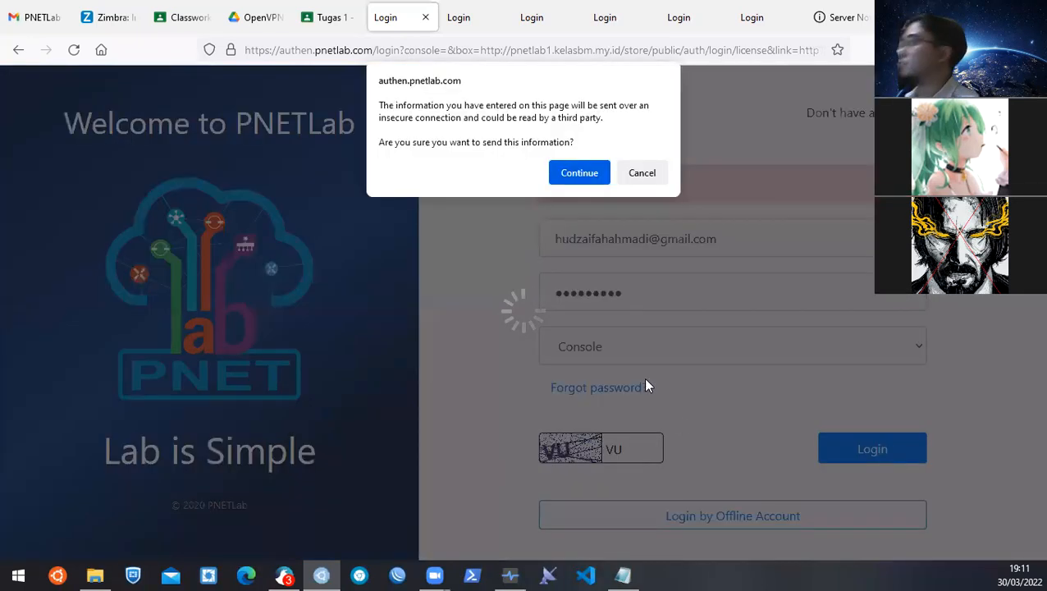
pyautogui.click(574, 171)
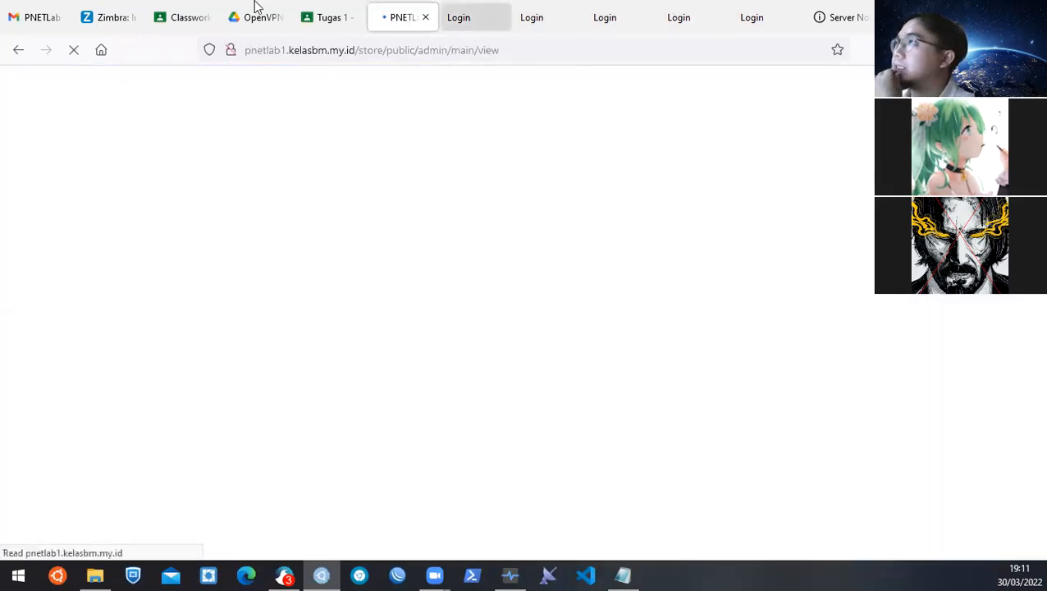
# Preview OpenVPN-BM.ovpn, then open and close the bm-6a.png lab list from List Lab BM-6A.
pyautogui.click(189, 10)
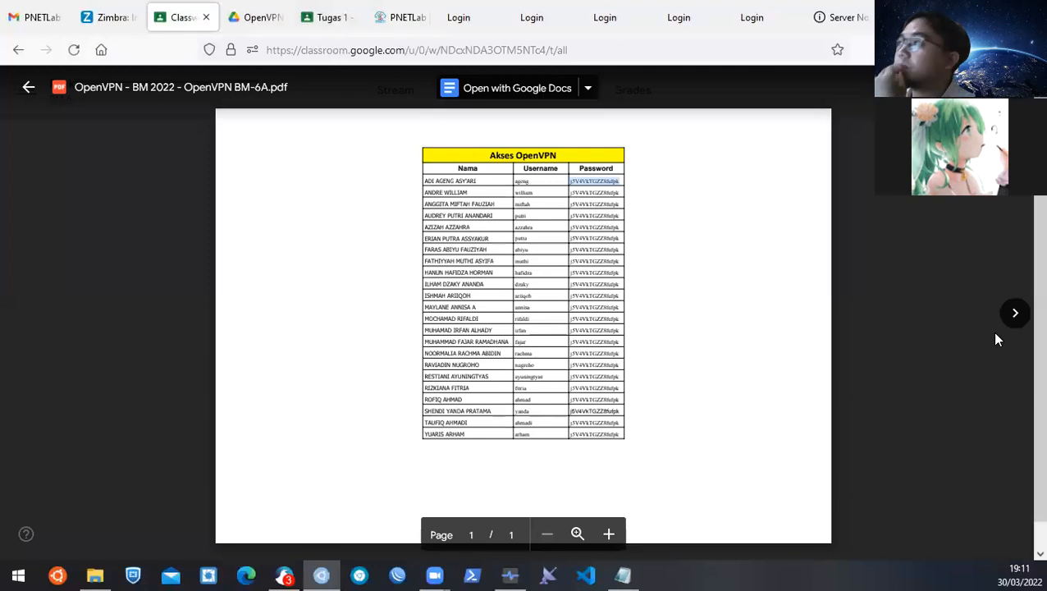
pyautogui.click(1015, 314)
pyautogui.click(955, 239)
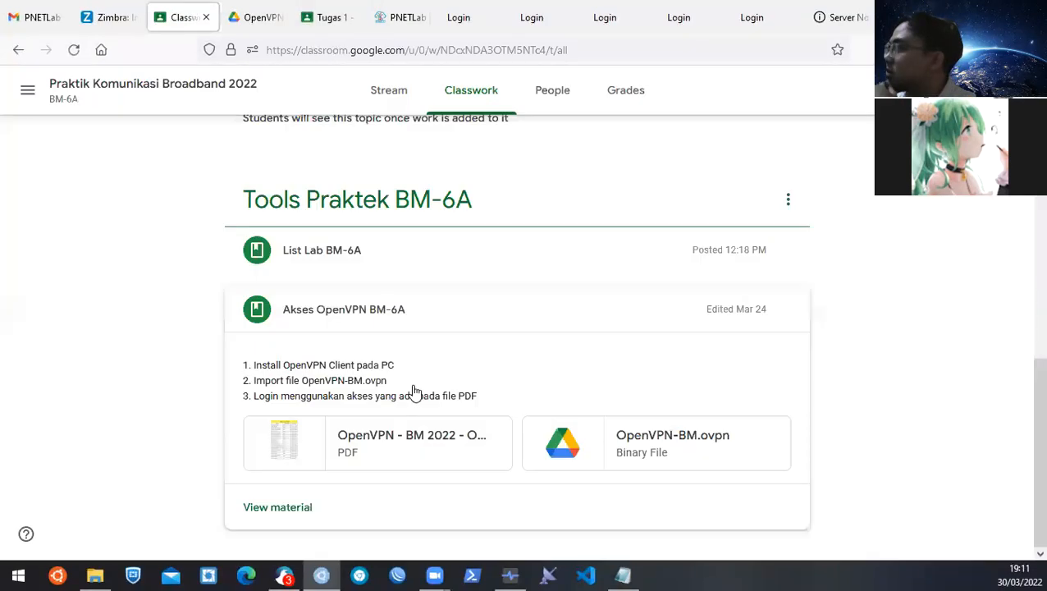
pyautogui.scroll(1, 345, 366)
pyautogui.click(351, 328)
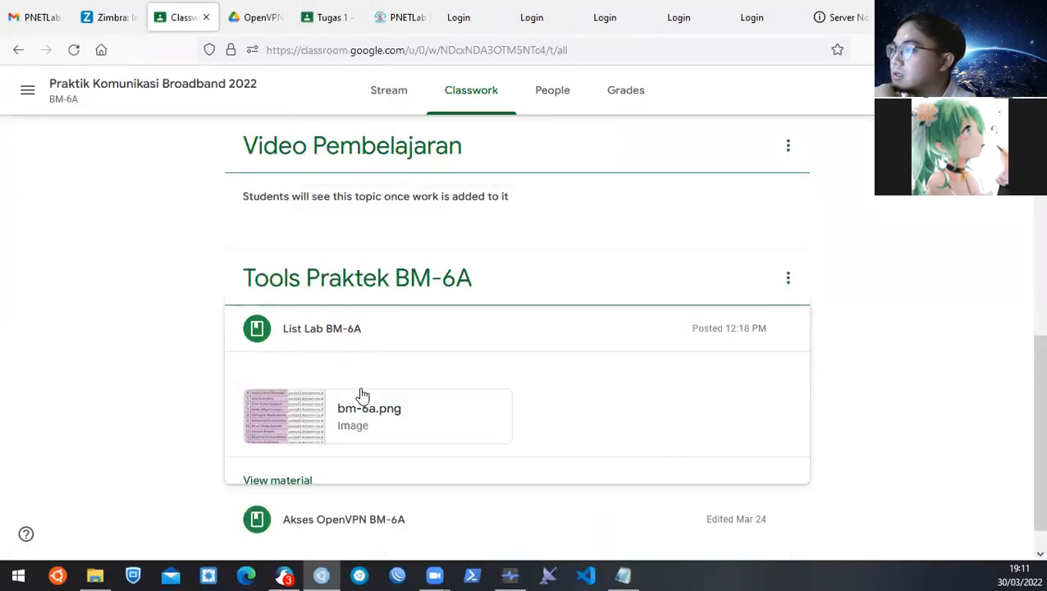
pyautogui.click(299, 418)
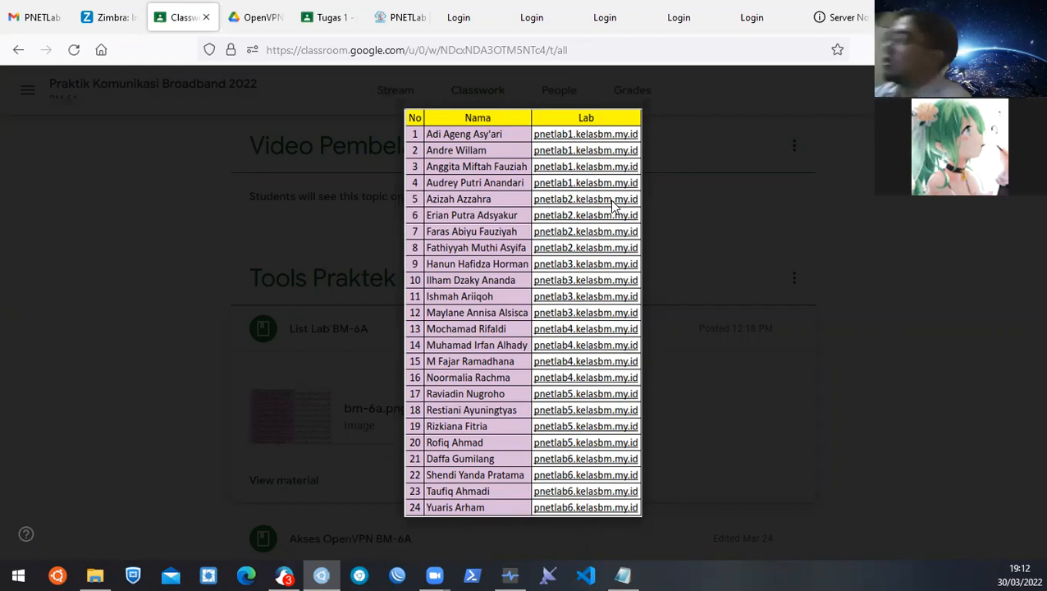
pyautogui.click(701, 377)
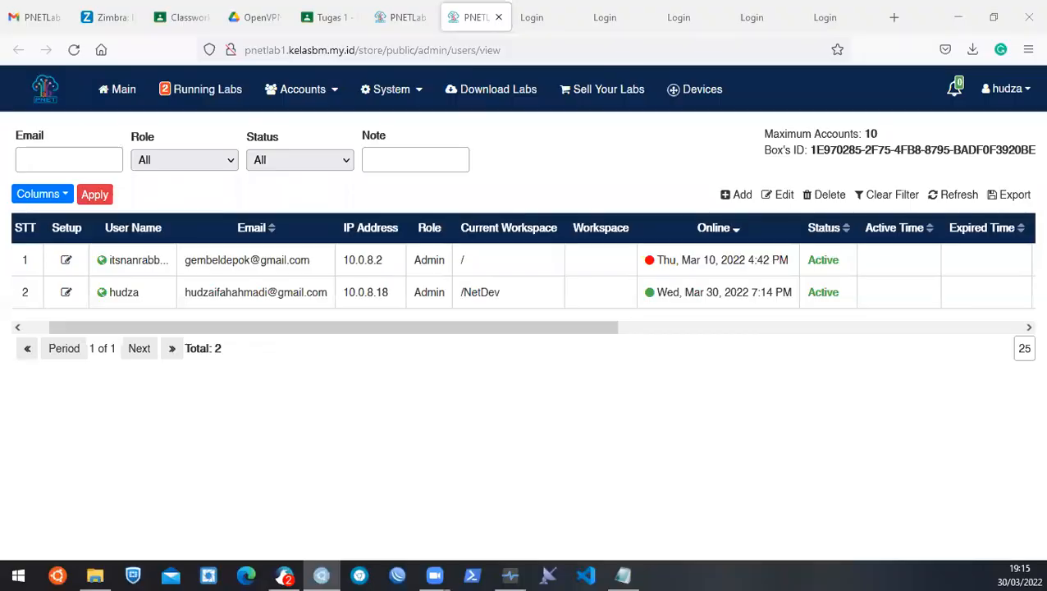
# Return to PNETLab, go to the root folder, and reload Main to list itsnan and NetDev.
pyautogui.click(400, 17)
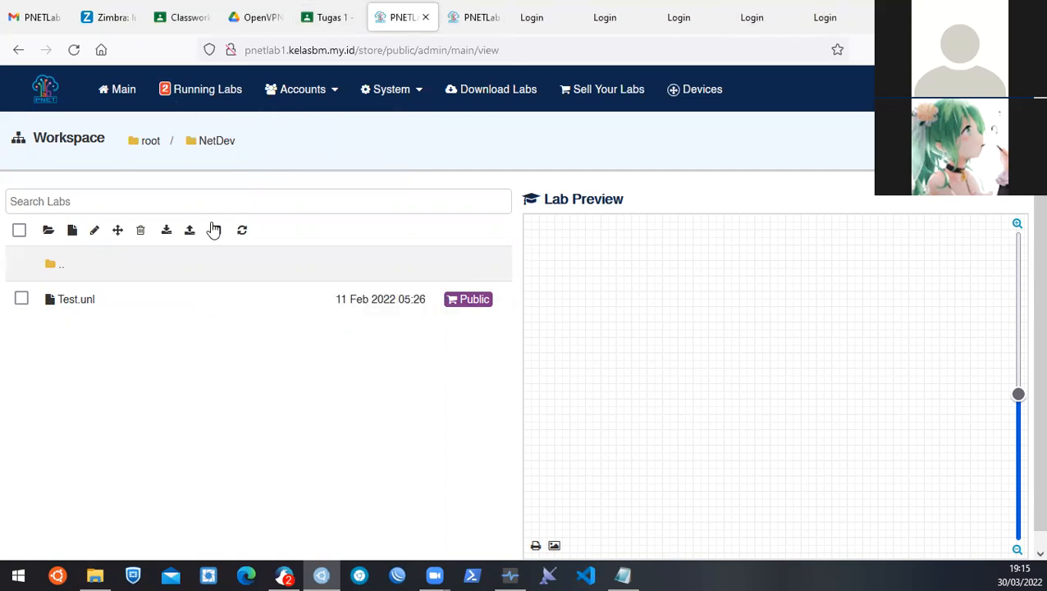
pyautogui.click(140, 145)
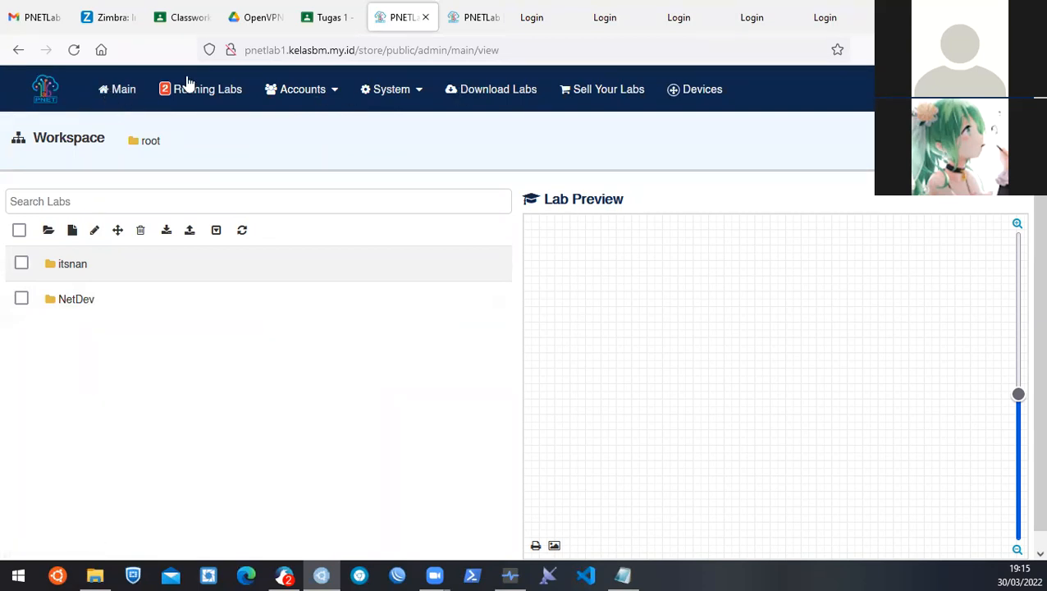
pyautogui.click(124, 94)
# Open Users Management in a new tab, scroll across the accounts' limits, then return to Workspace.
pyautogui.click(335, 92)
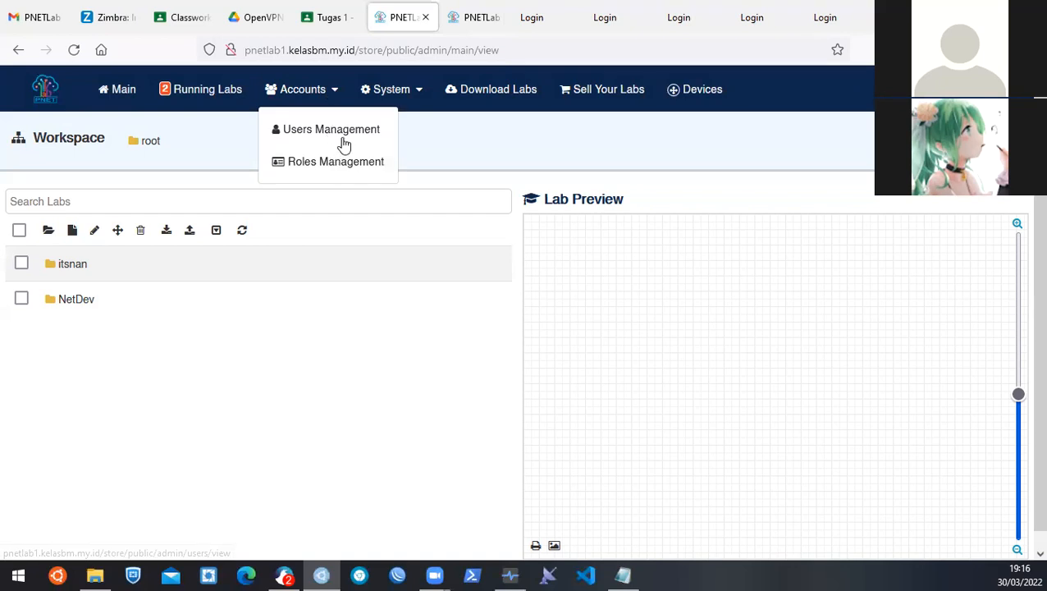
pyautogui.rightClick(347, 140)
pyautogui.click(386, 148)
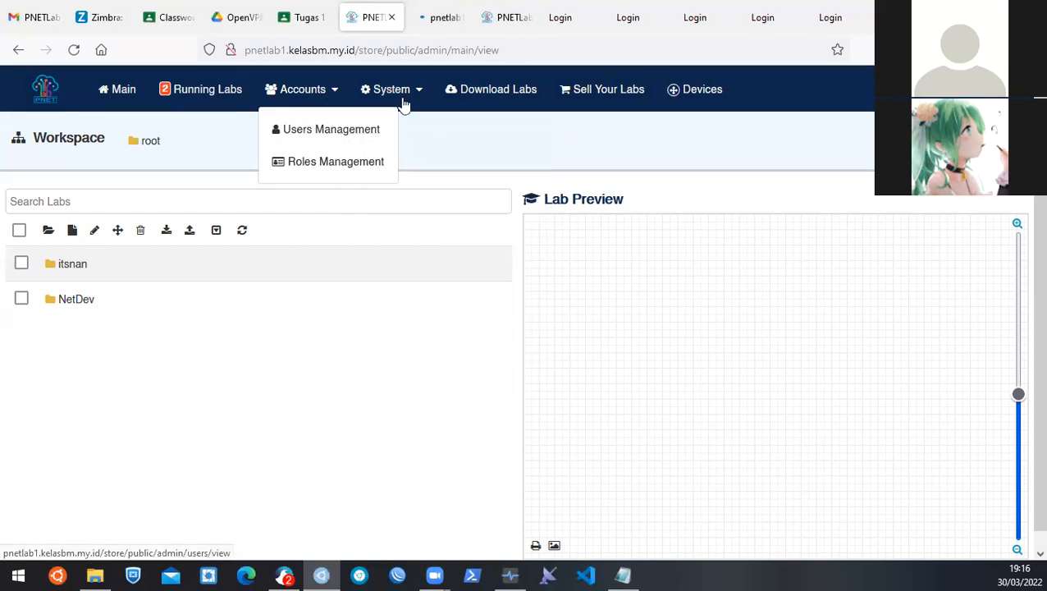
pyautogui.click(426, 16)
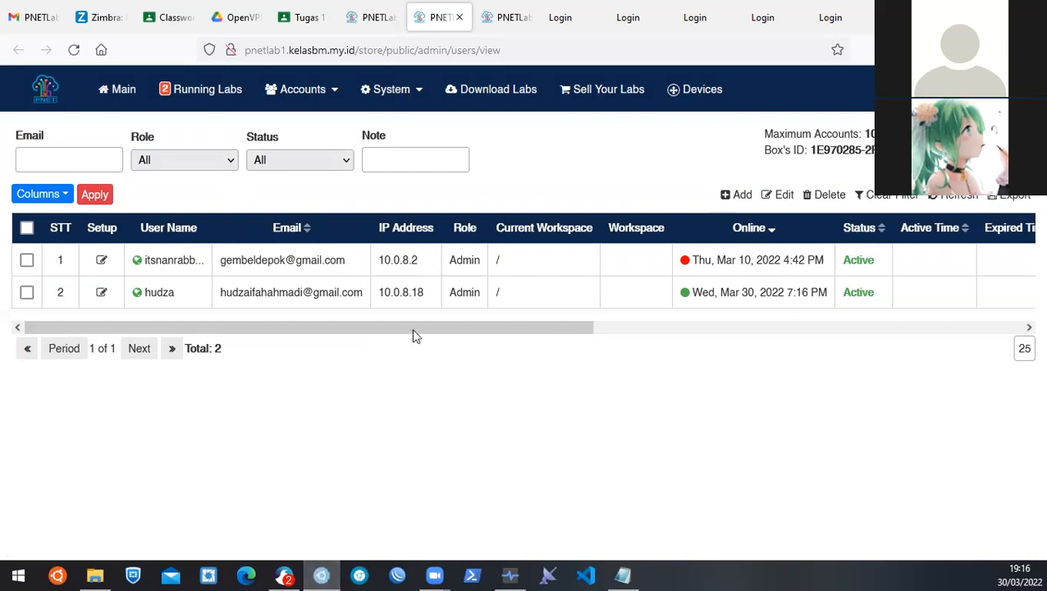
pyautogui.moveTo(423, 331); pyautogui.dragTo(727, 302)
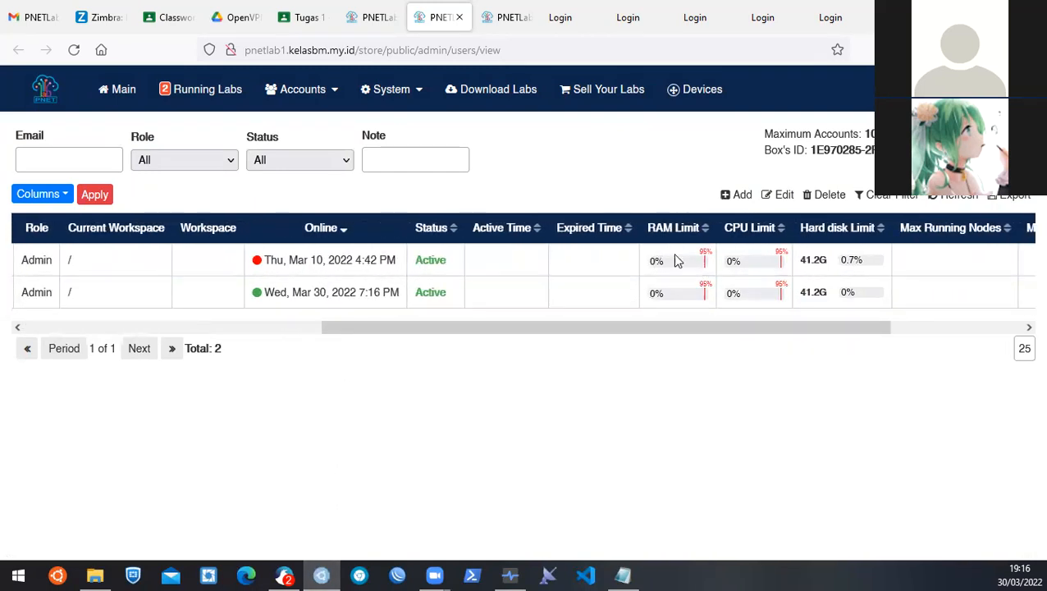
pyautogui.moveTo(727, 330); pyautogui.dragTo(856, 330)
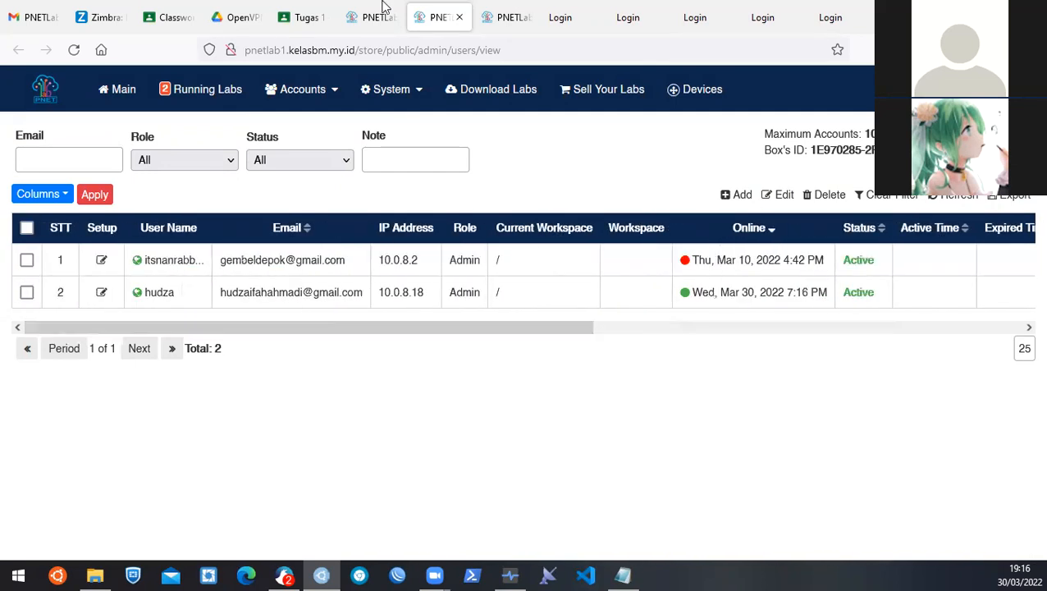
pyautogui.click(380, 10)
pyautogui.click(409, 311)
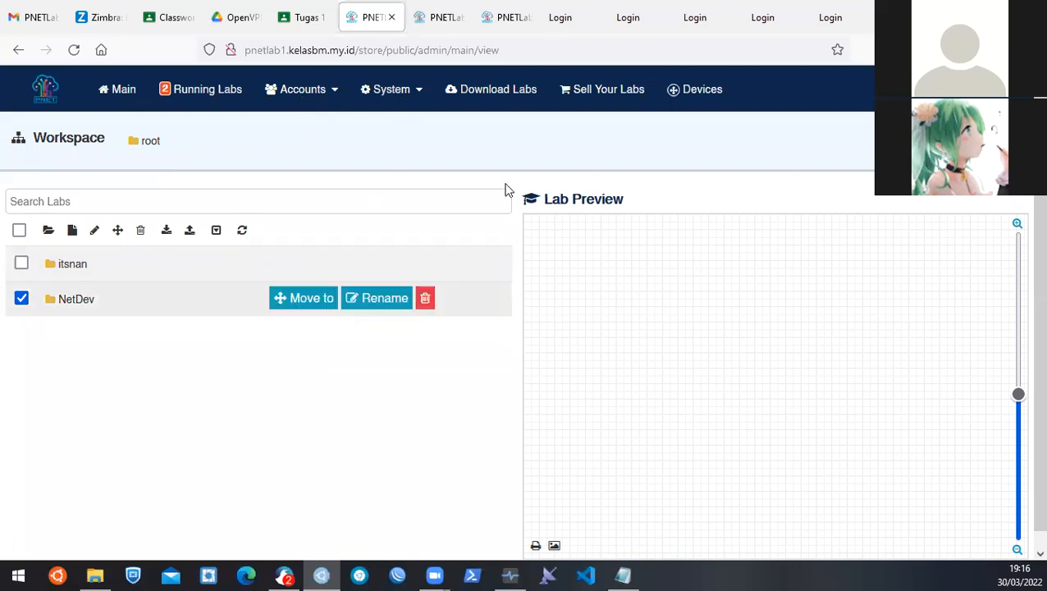
# Create a folder named BM-6A in the root workspace.
pyautogui.click(22, 301)
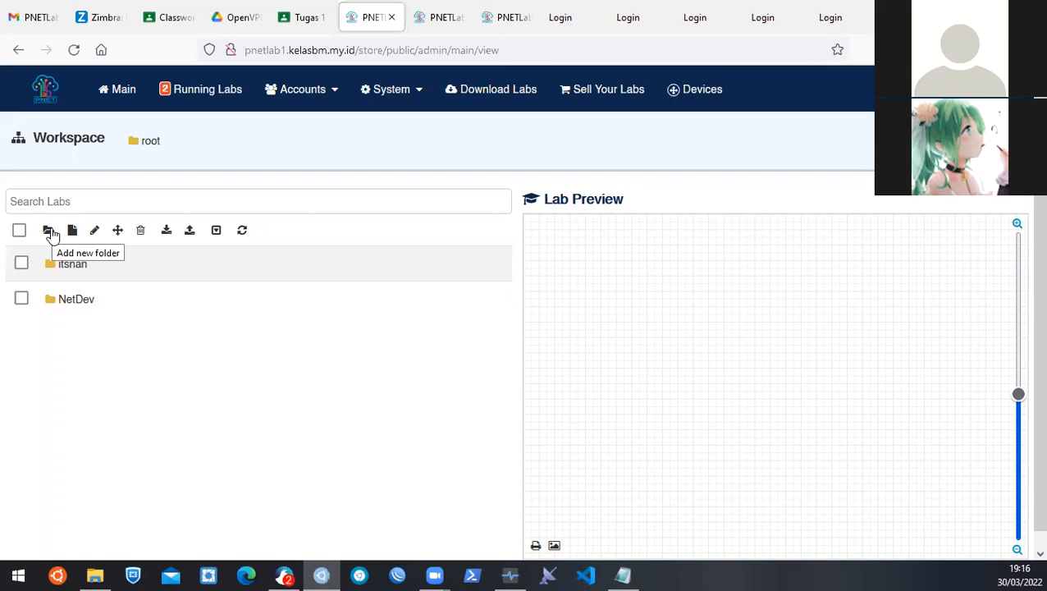
pyautogui.click(50, 232)
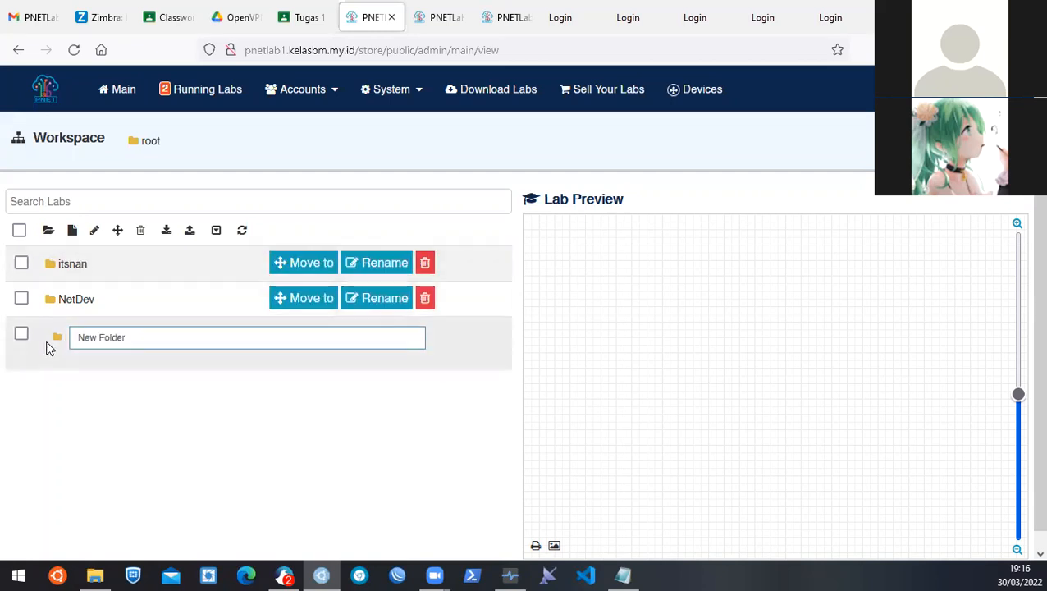
pyautogui.hotkey('ctrl', 'a')
pyautogui.write('T')
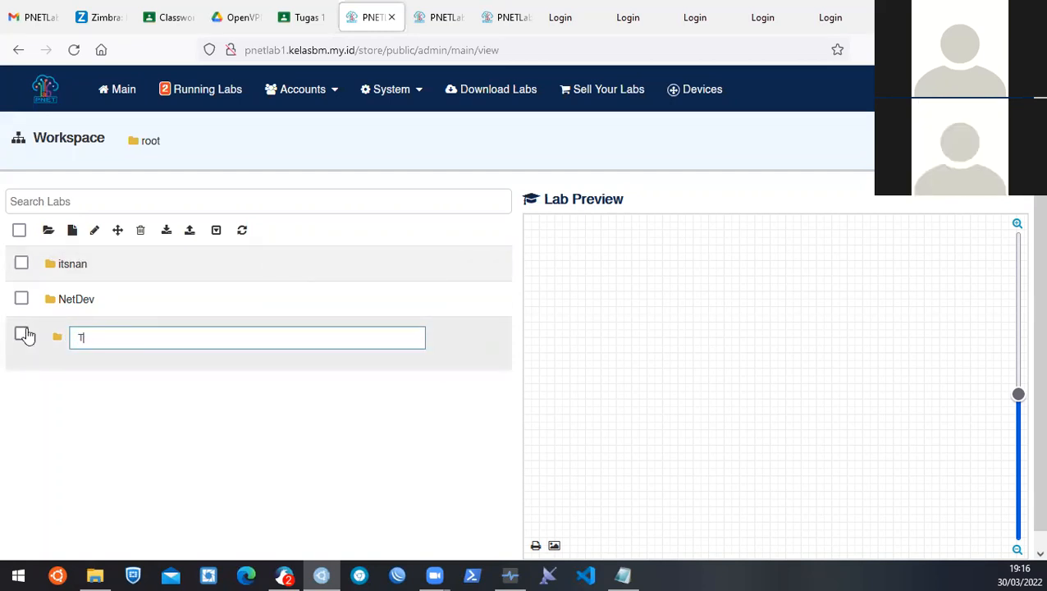
pyautogui.write('est')
pyautogui.moveTo(104, 341); pyautogui.dragTo(46, 338)
pyautogui.write('BM-6A')
pyautogui.press('Return')
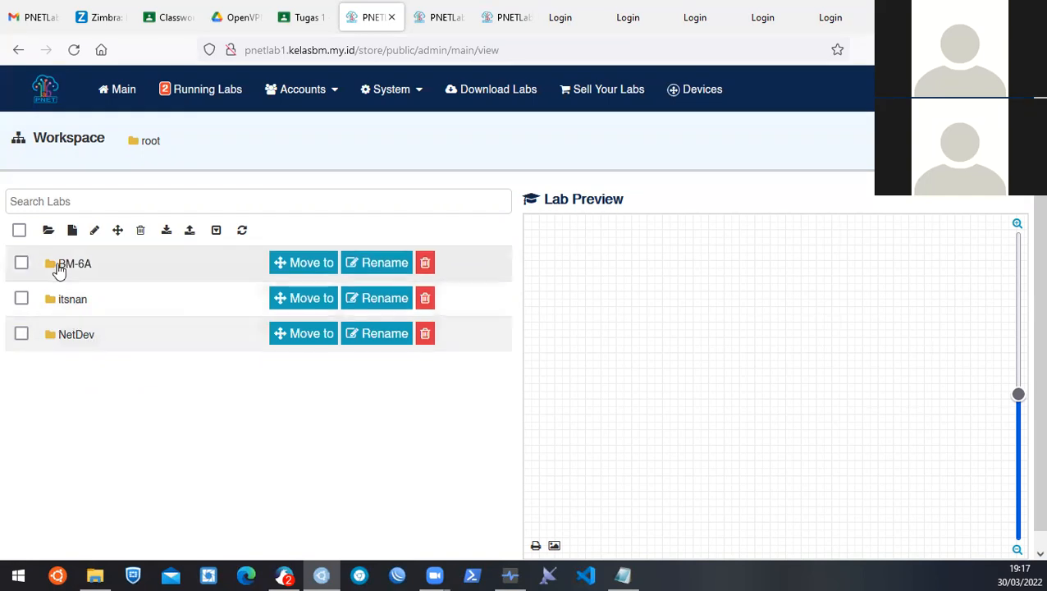
# Create a second folder named BM-6B, then open BM-6A.
pyautogui.click(48, 230)
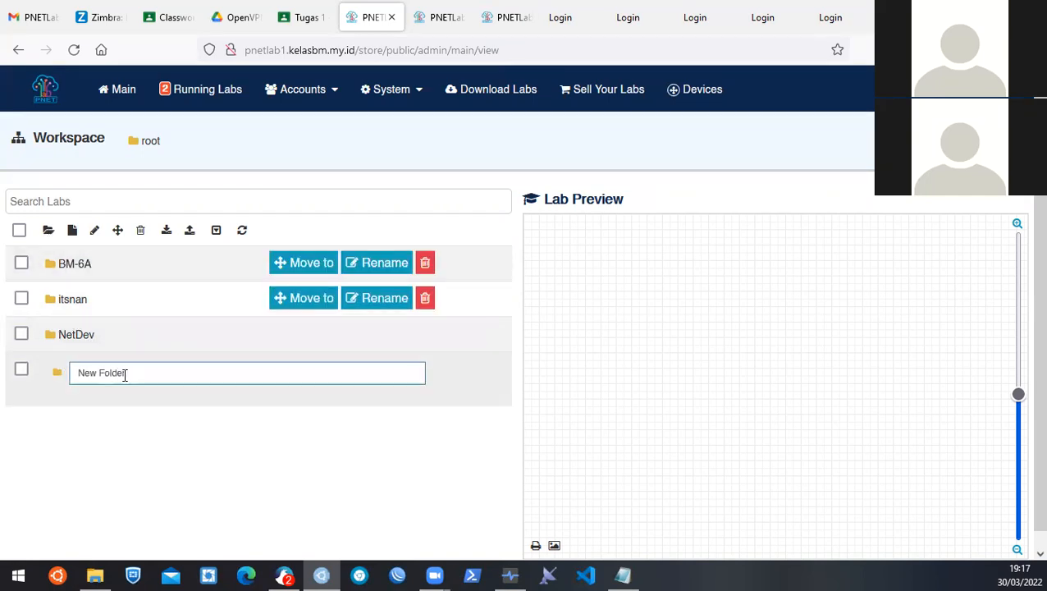
pyautogui.moveTo(140, 380); pyautogui.dragTo(38, 362)
pyautogui.write('BM-^B')
pyautogui.press('BackSpace')
pyautogui.press('BackSpace')
pyautogui.write('6B')
pyautogui.press('Return')
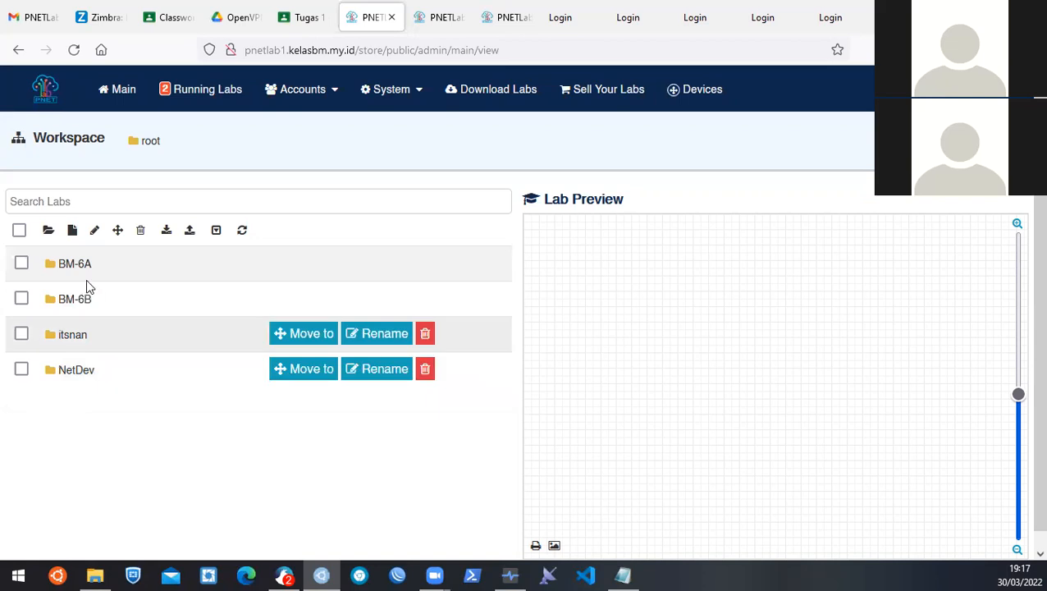
pyautogui.doubleClick(83, 272)
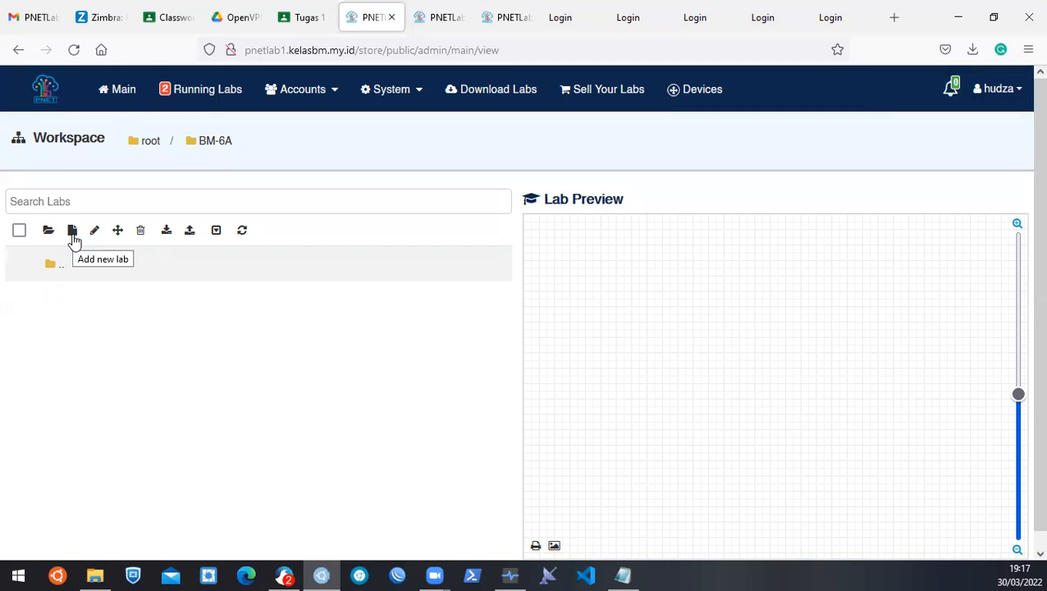
# Add a lab named Praktek-vlan-1 with description 'vlan' in the BM-6A folder.
pyautogui.click(73, 231)
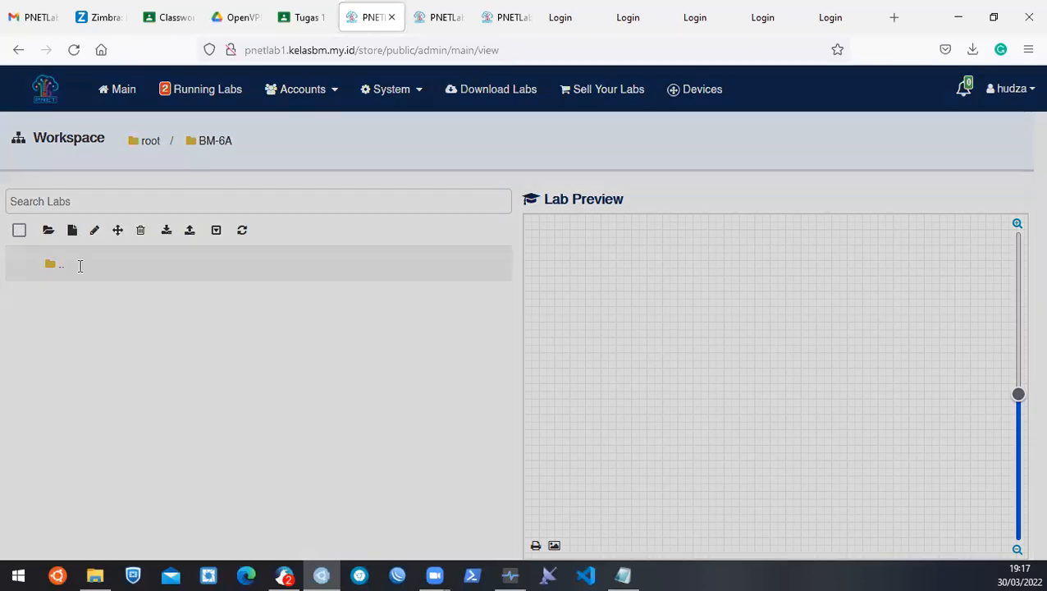
pyautogui.click(251, 162)
pyautogui.write('Pr')
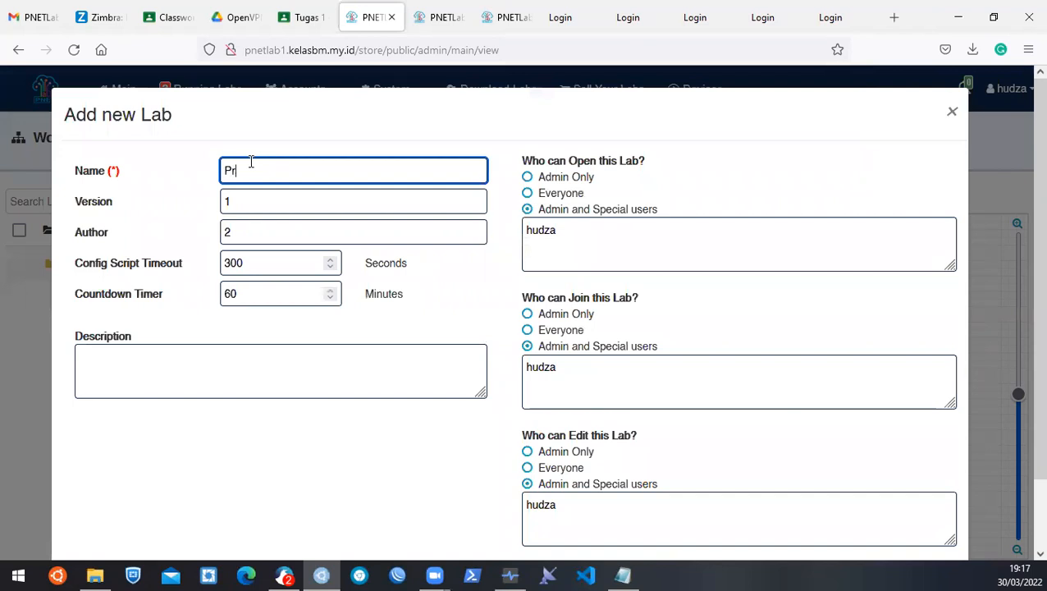
pyautogui.write('aktek-vlan-1')
pyautogui.click(246, 234)
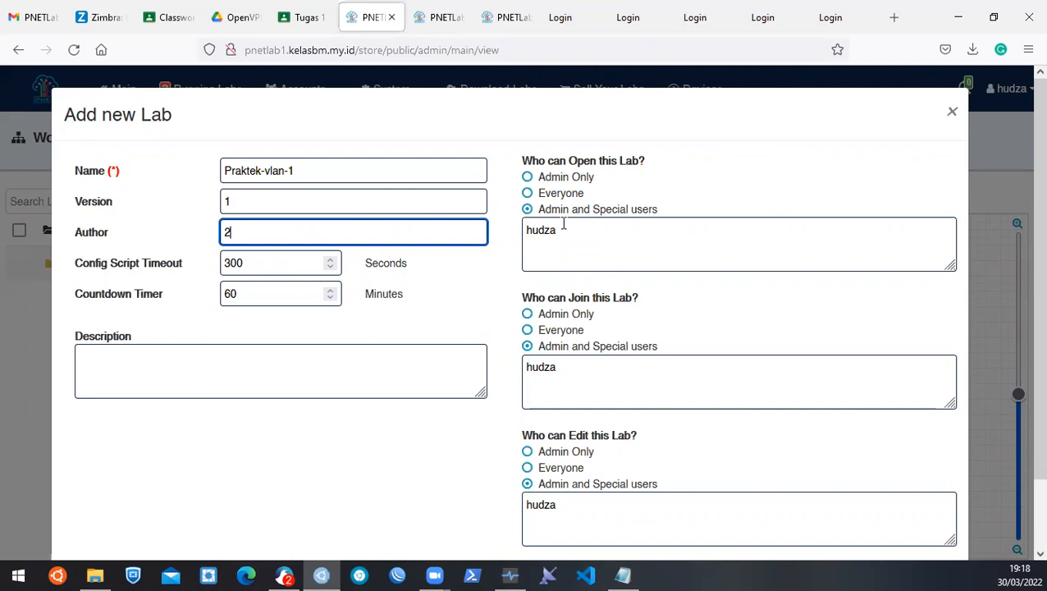
pyautogui.scroll(-2, 566, 228)
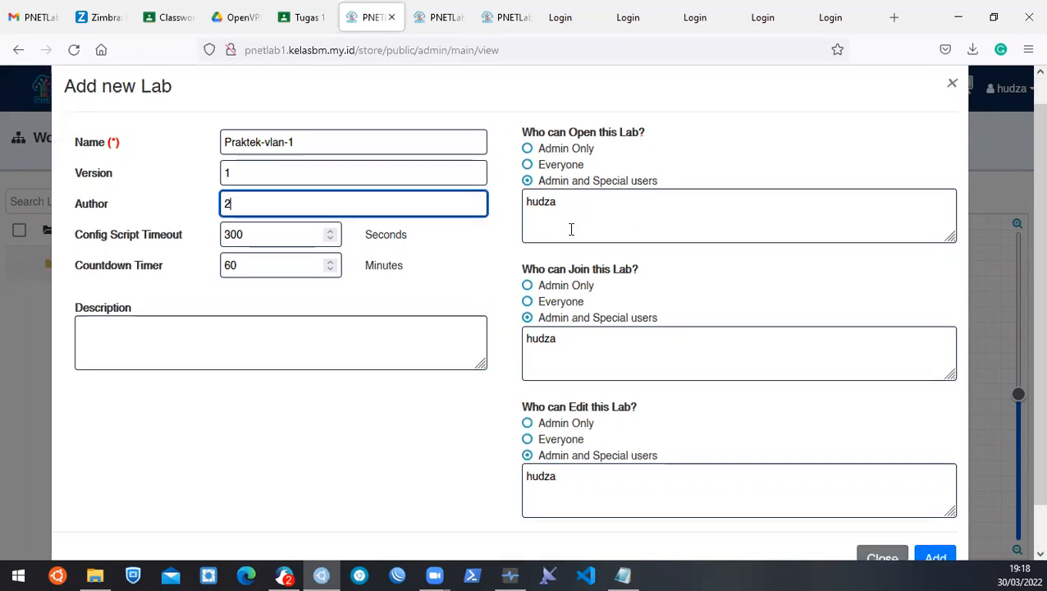
pyautogui.scroll(2, 591, 362)
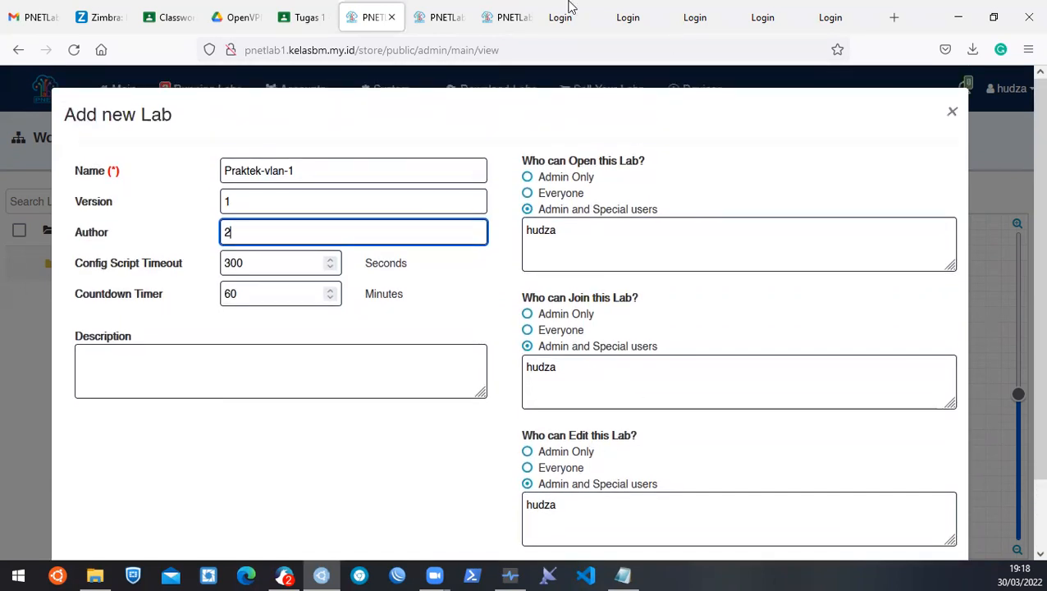
pyautogui.click(246, 364)
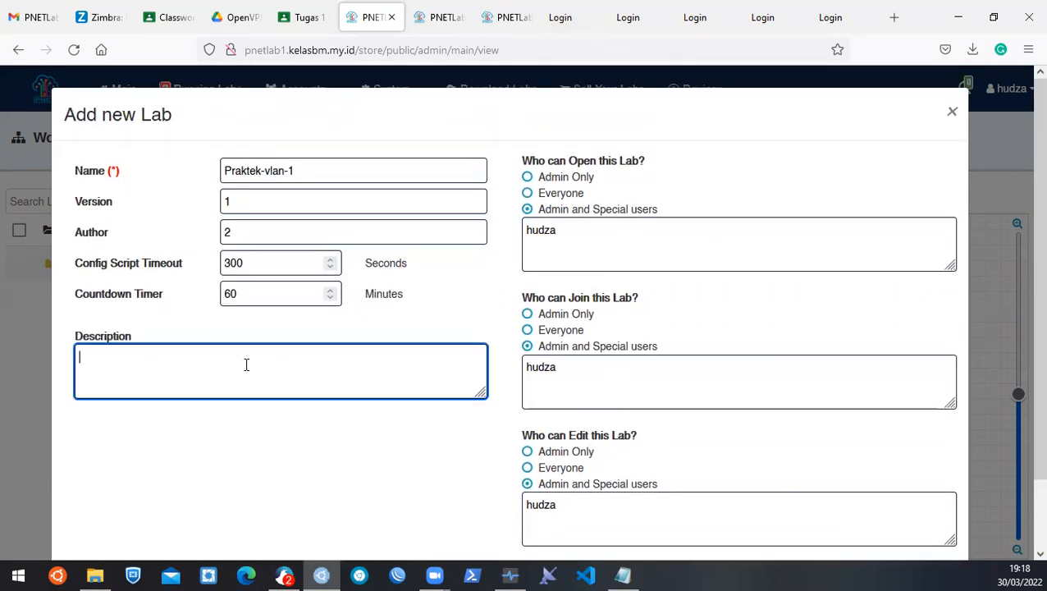
pyautogui.write('vlan')
pyautogui.scroll(-2, 681, 373)
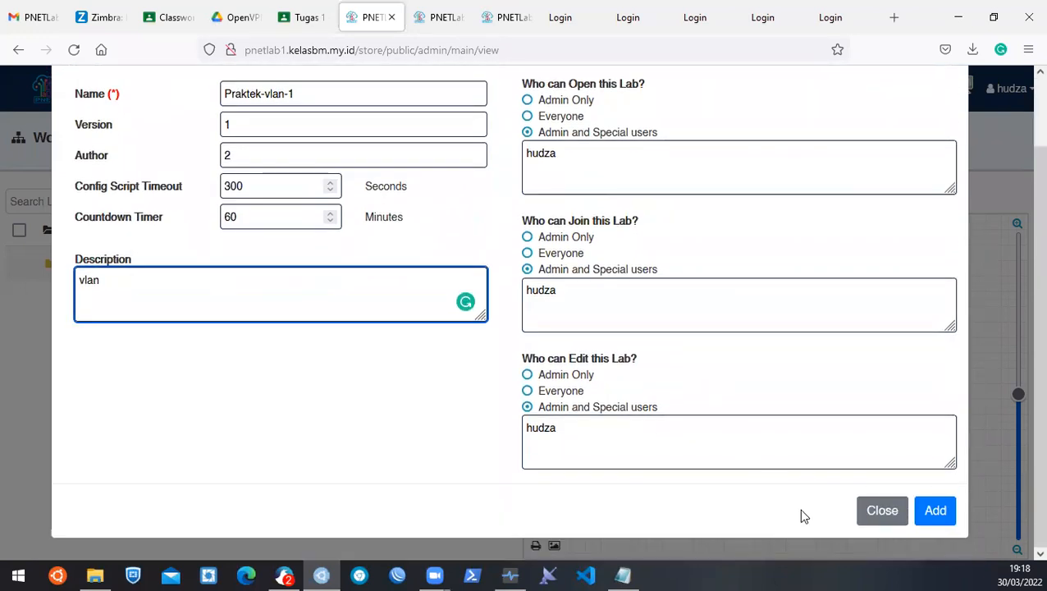
pyautogui.click(937, 509)
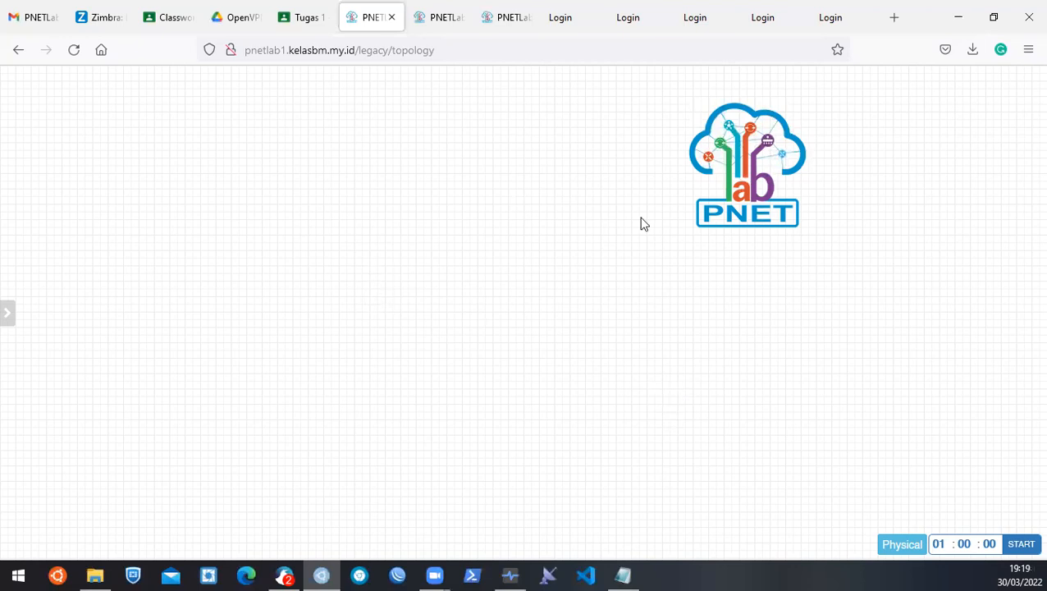
# Zoom the browser page out to 80%.
pyautogui.hotkey('ctrl', '-')
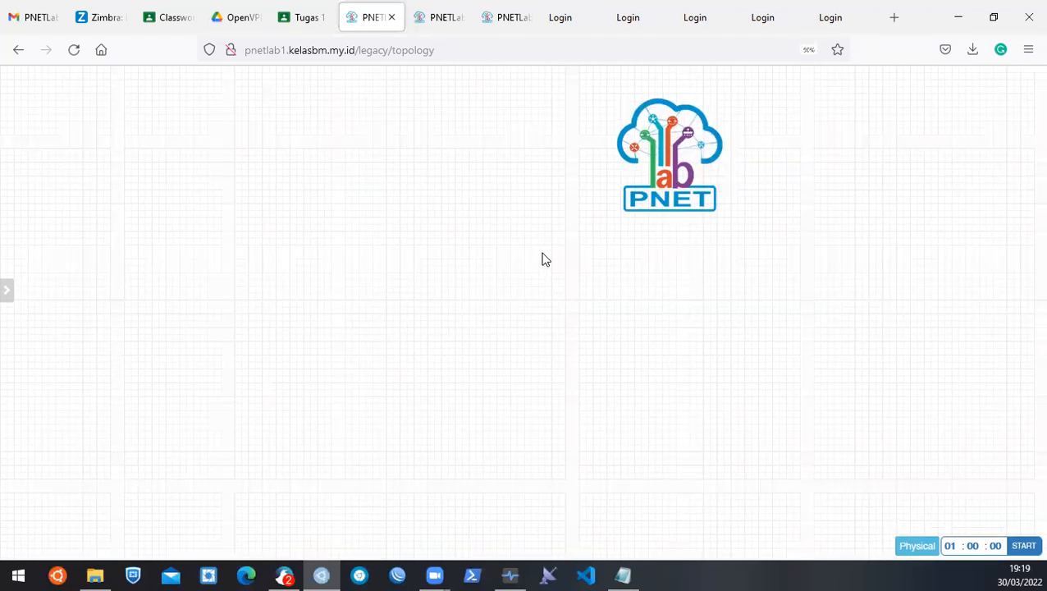
pyautogui.hotkey('ctrl', '-')
pyautogui.moveTo(596, 158); pyautogui.dragTo(910, 136)
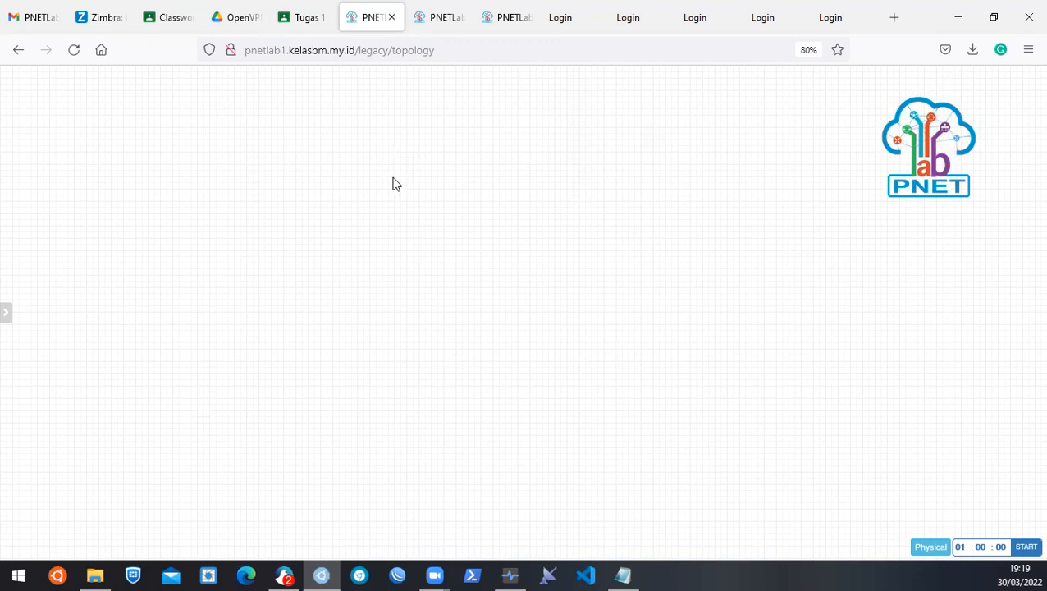
# Preview the canvas's Add a new object menu several times, closing it without choosing.
pyautogui.rightClick(424, 197)
pyautogui.click(353, 218)
pyautogui.rightClick(353, 217)
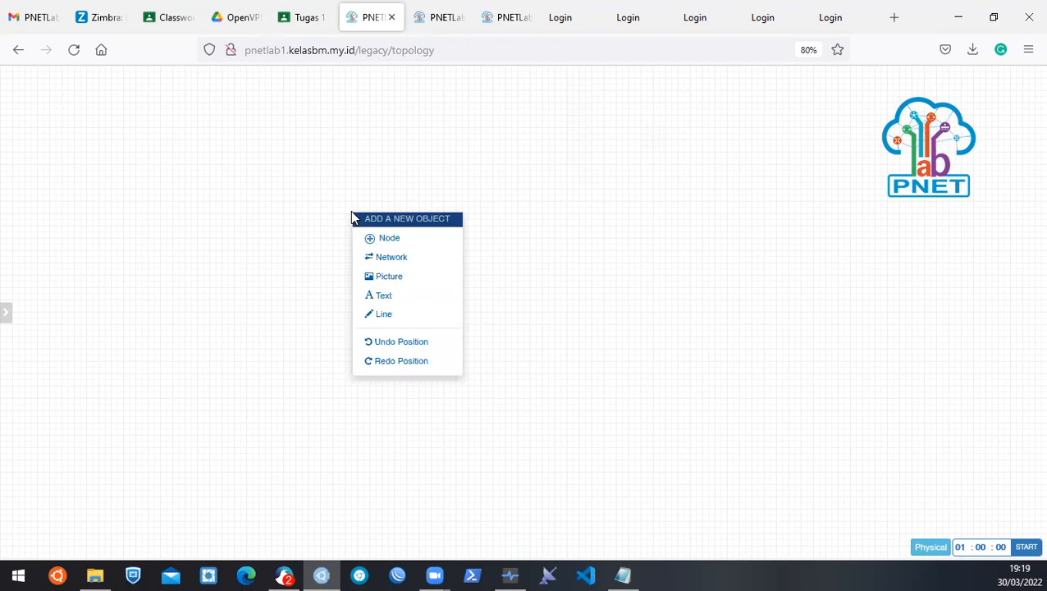
pyautogui.click(434, 206)
pyautogui.rightClick(443, 223)
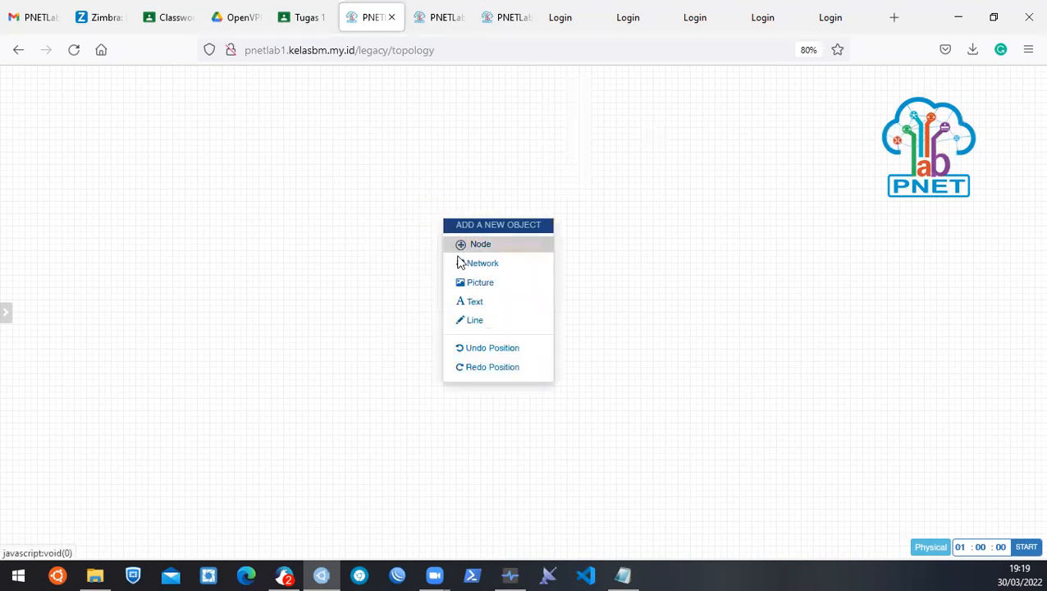
pyautogui.click(386, 180)
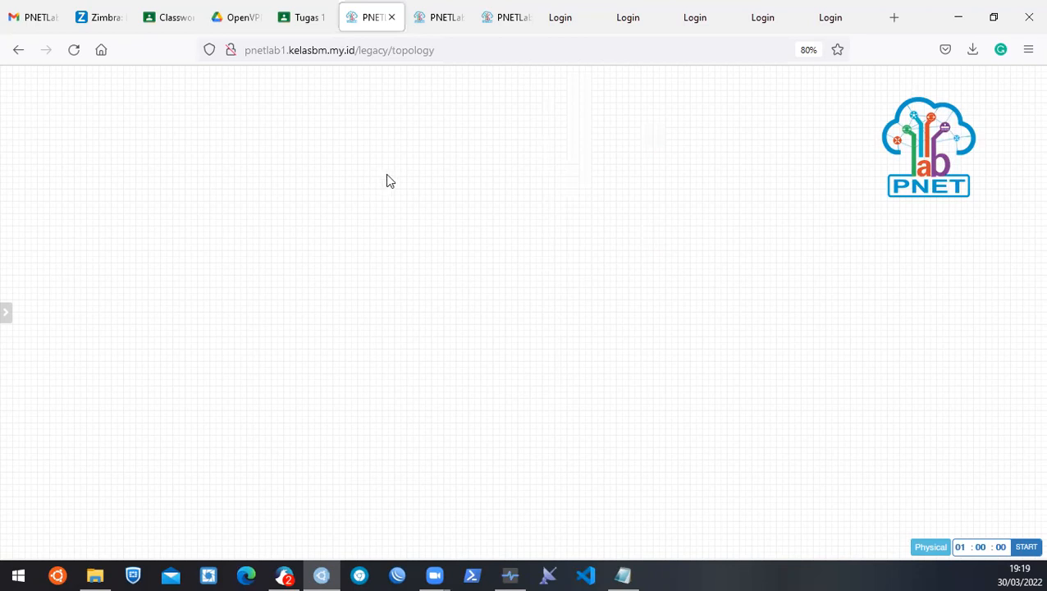
pyautogui.rightClick(401, 177)
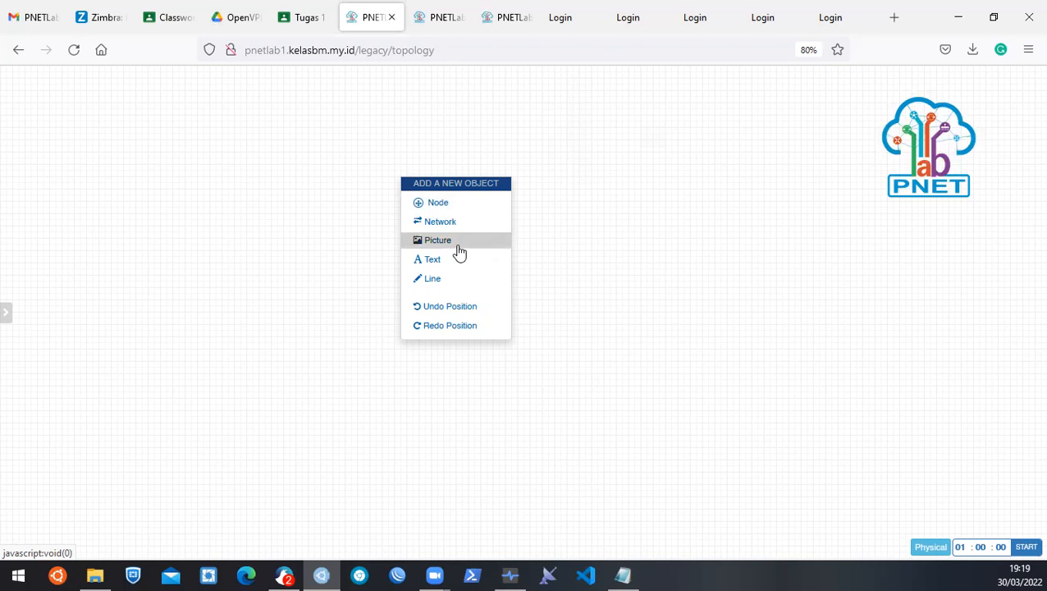
pyautogui.click(188, 270)
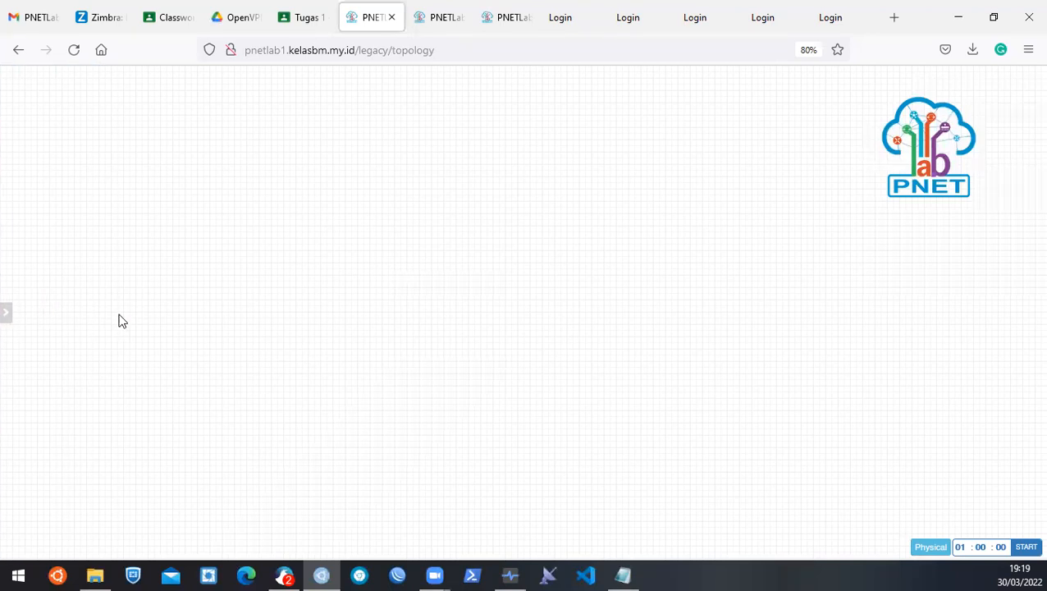
# Show the Add an Object choices from the side menu, dismiss them, then open the canvas's Add a new object menu.
pyautogui.moveTo(7, 321)
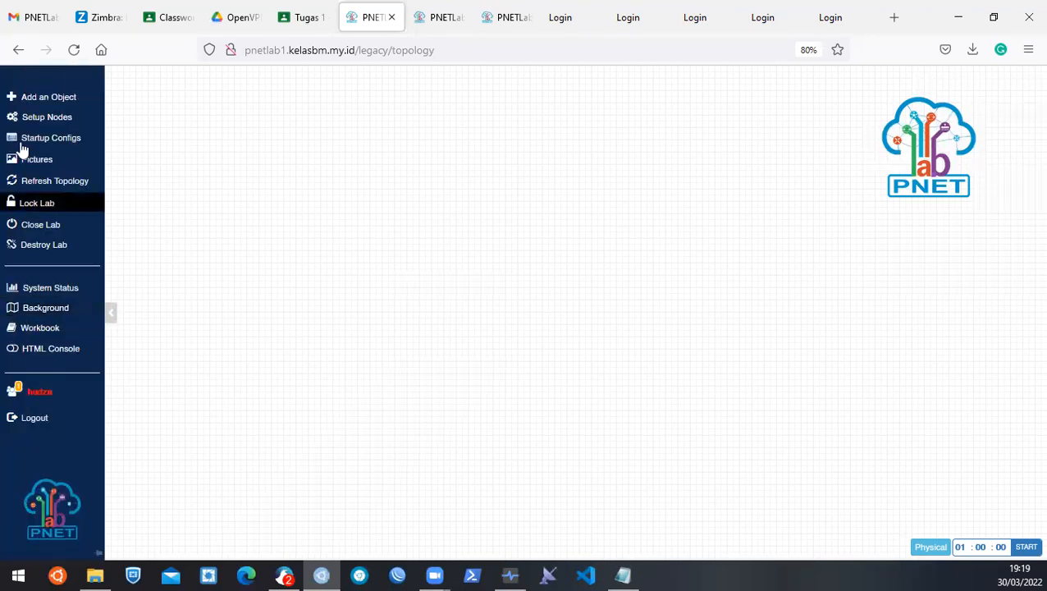
pyautogui.click(37, 100)
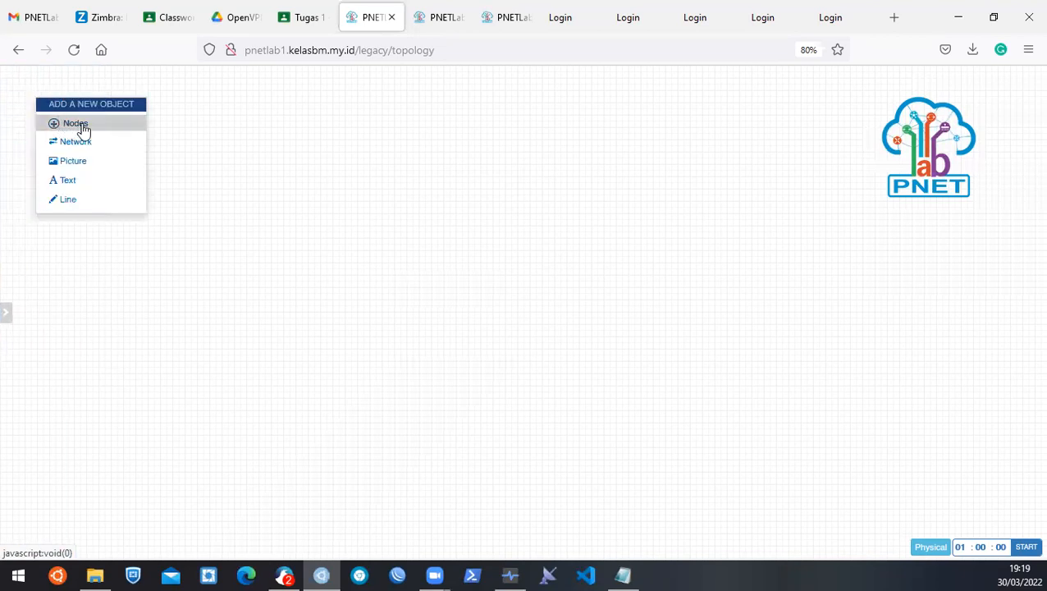
pyautogui.click(356, 190)
pyautogui.rightClick(356, 195)
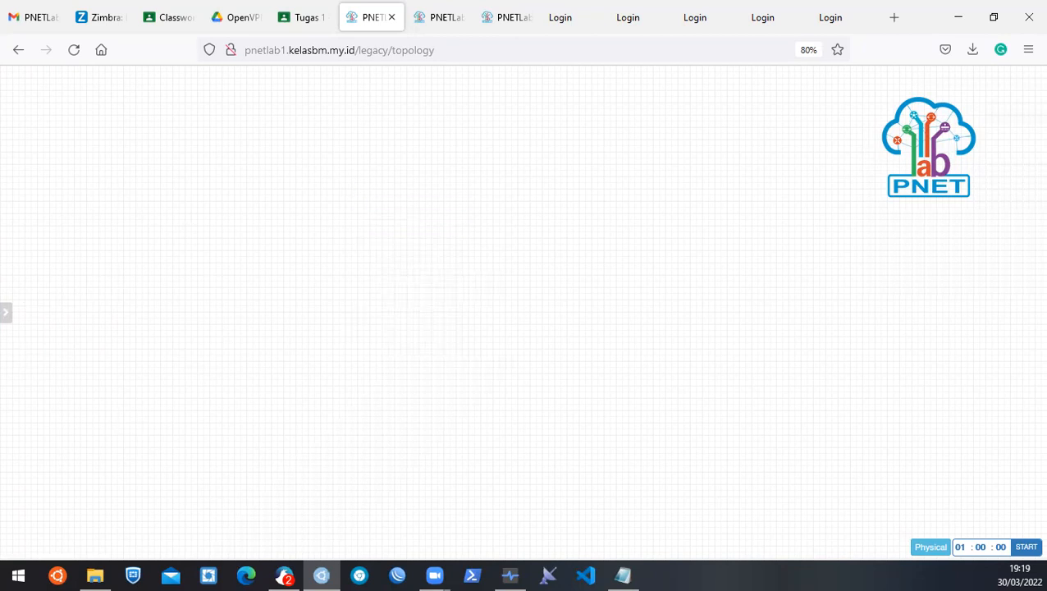
pyautogui.moveTo(13, 300)
# Choose Node from the canvas's Add a new object menu to list the device templates.
pyautogui.moveTo(30, 353)
pyautogui.rightClick(353, 161)
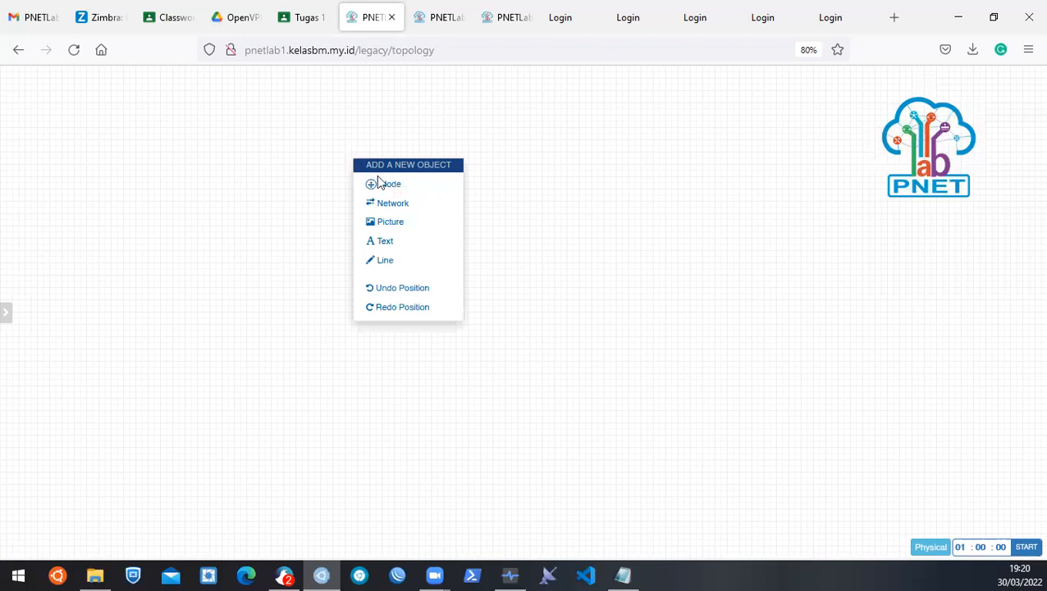
pyautogui.click(392, 187)
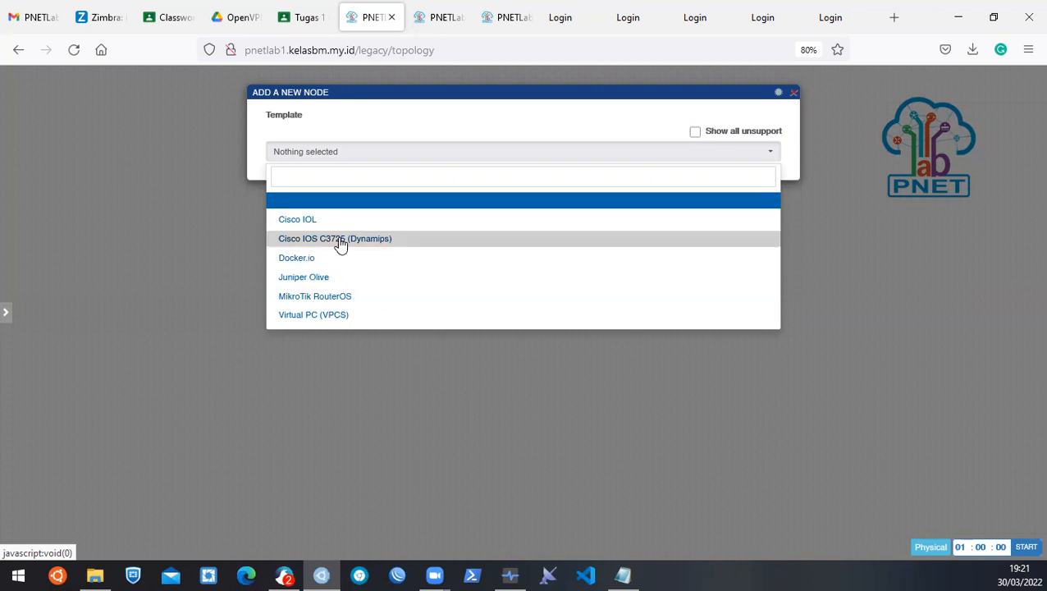
# Choose the Cisco IOL template and name the node SWITCH-1.
pyautogui.click(321, 220)
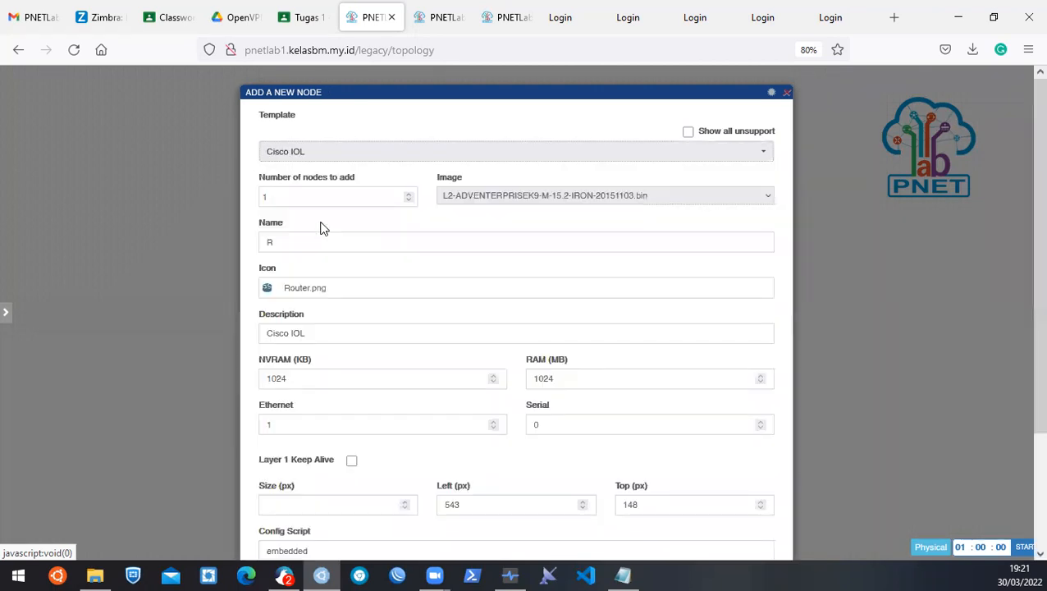
pyautogui.moveTo(292, 244); pyautogui.dragTo(166, 244)
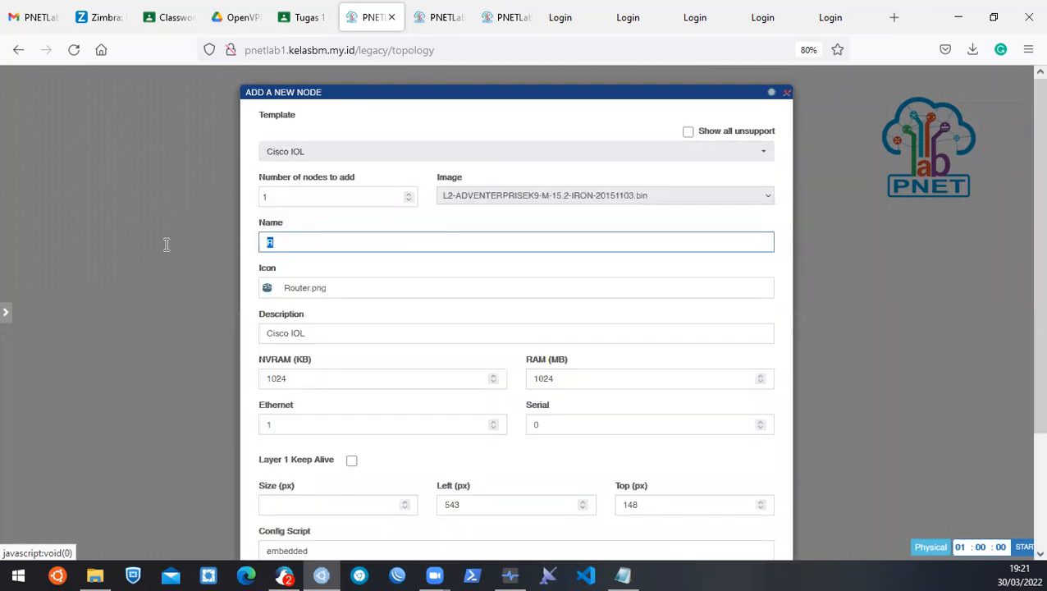
pyautogui.write('SWITH-1')
pyautogui.click(289, 241)
pyautogui.write('C')
# Keep the L2-ADVENTERPRISEK9-M-15.2-IRON-20151103.bin image and bring up the Device Icons picker.
pyautogui.click(770, 201)
pyautogui.click(770, 201)
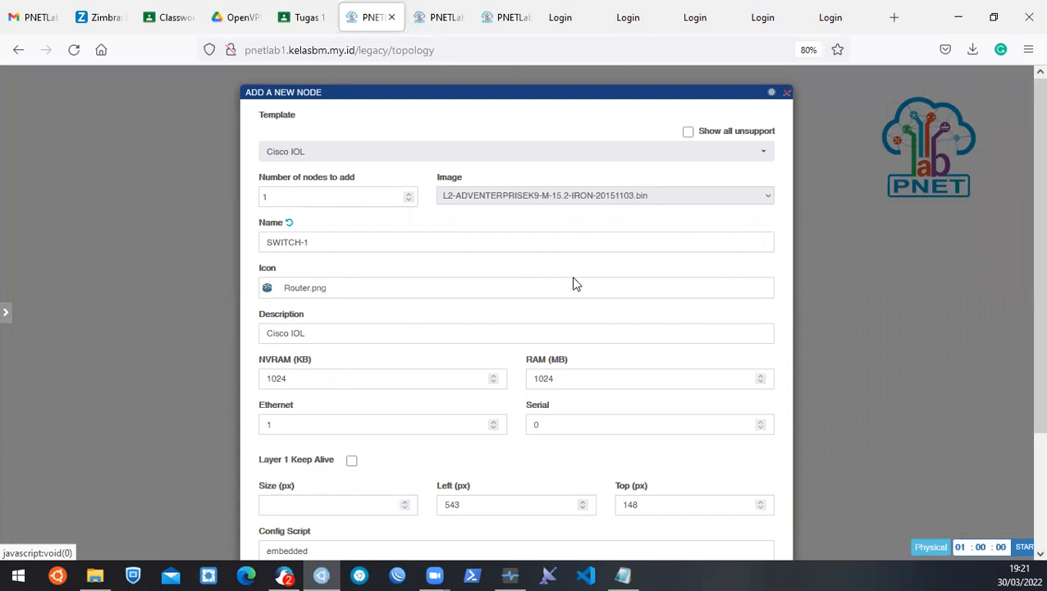
pyautogui.scroll(-2, 490, 239)
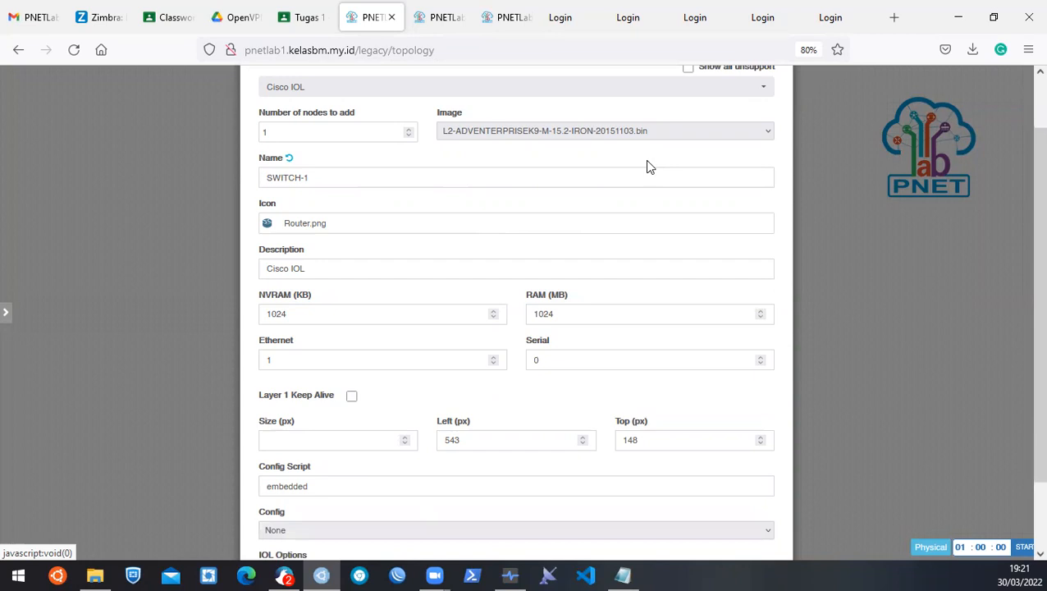
pyautogui.click(748, 134)
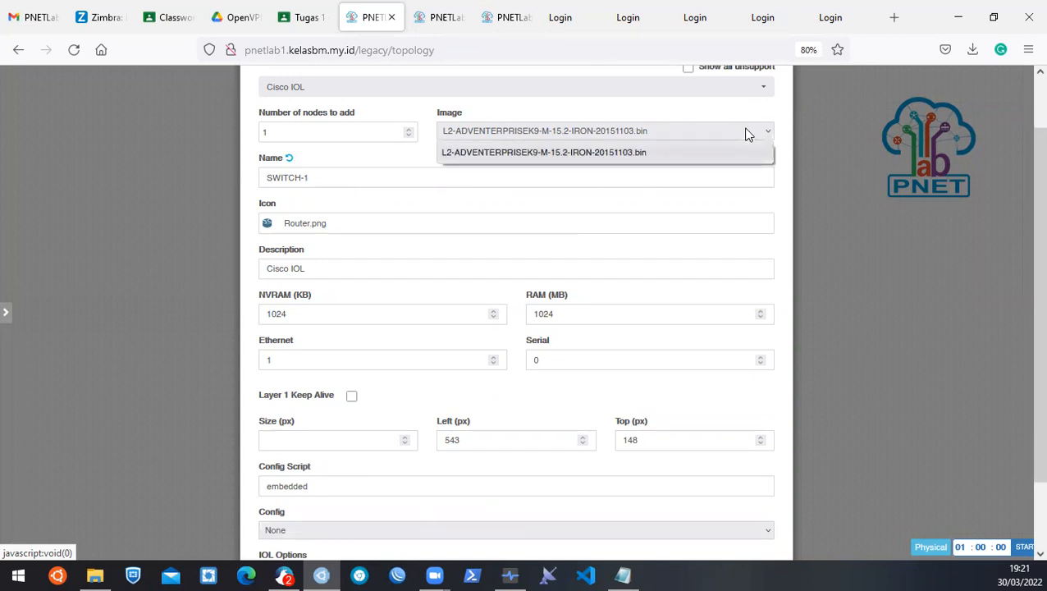
pyautogui.click(748, 134)
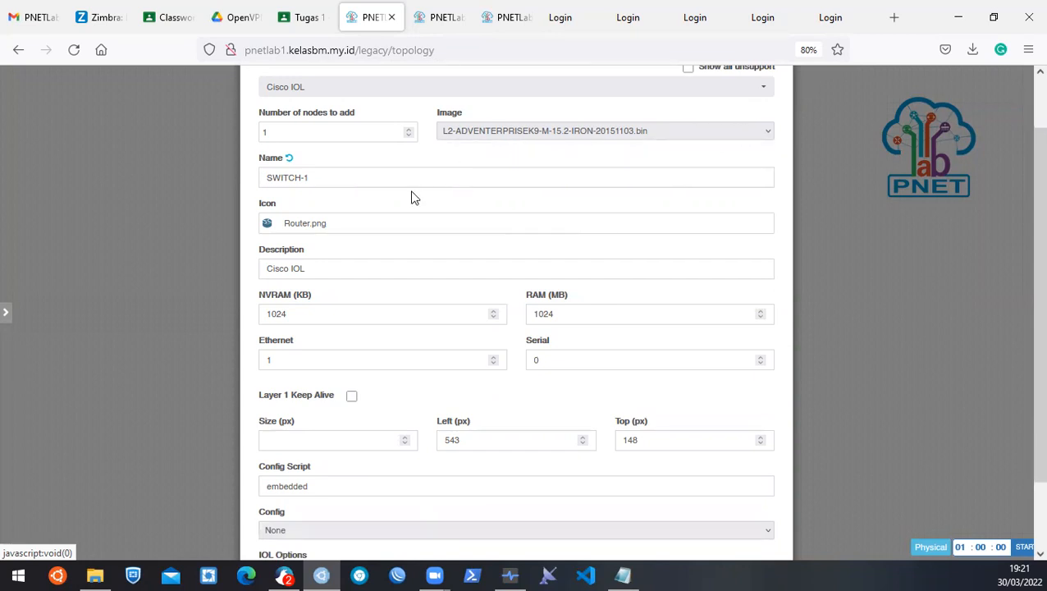
pyautogui.scroll(-2, 332, 173)
pyautogui.click(379, 163)
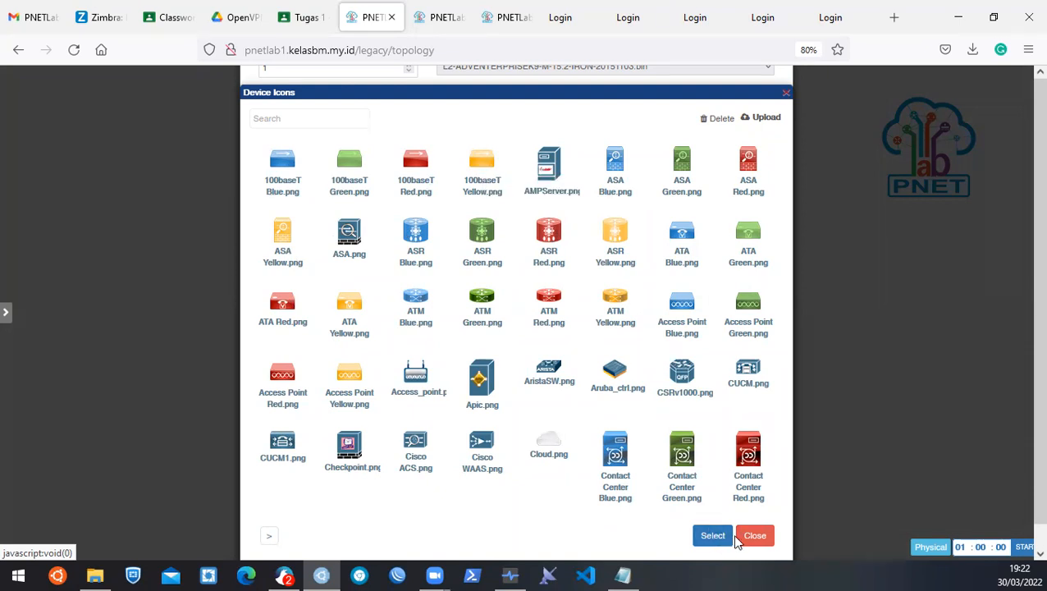
# Leave the icon gallery, set Ethernet ports to 4, and save the SWITCH-1 node.
pyautogui.click(714, 538)
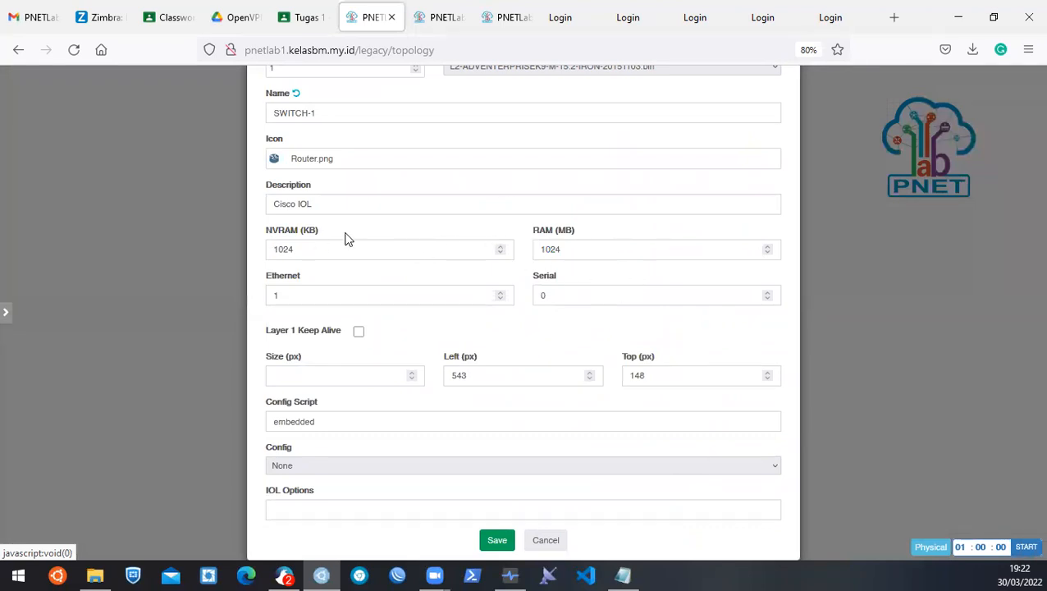
pyautogui.click(494, 293)
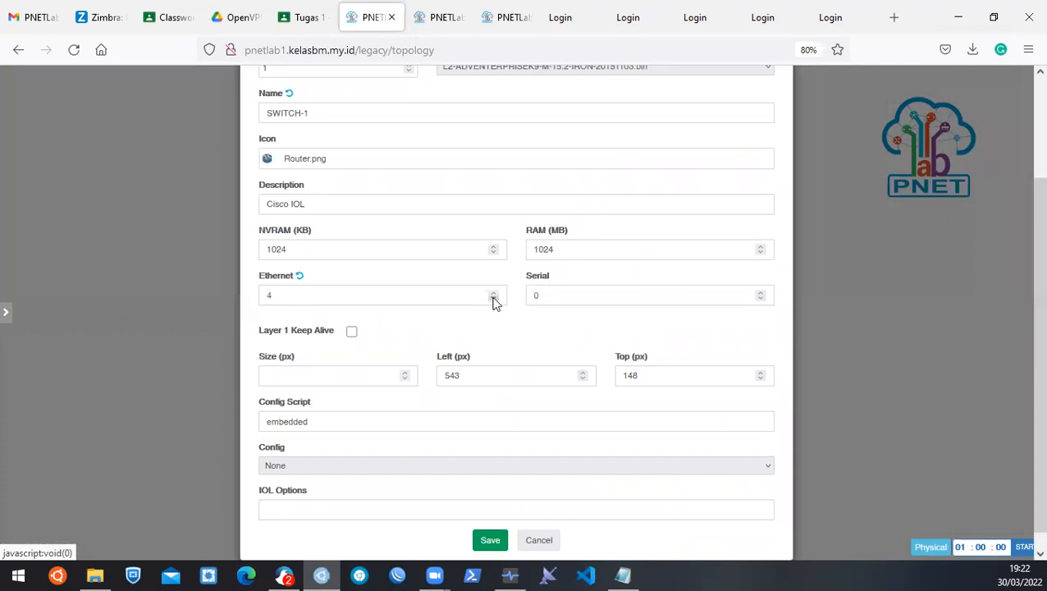
pyautogui.scroll(-1, 481, 319)
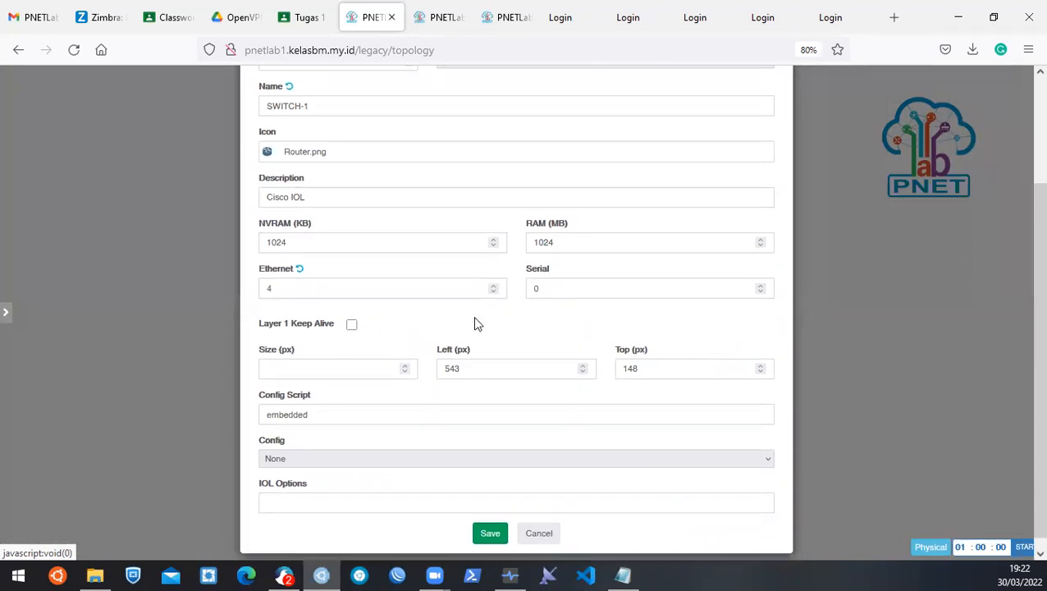
pyautogui.click(488, 519)
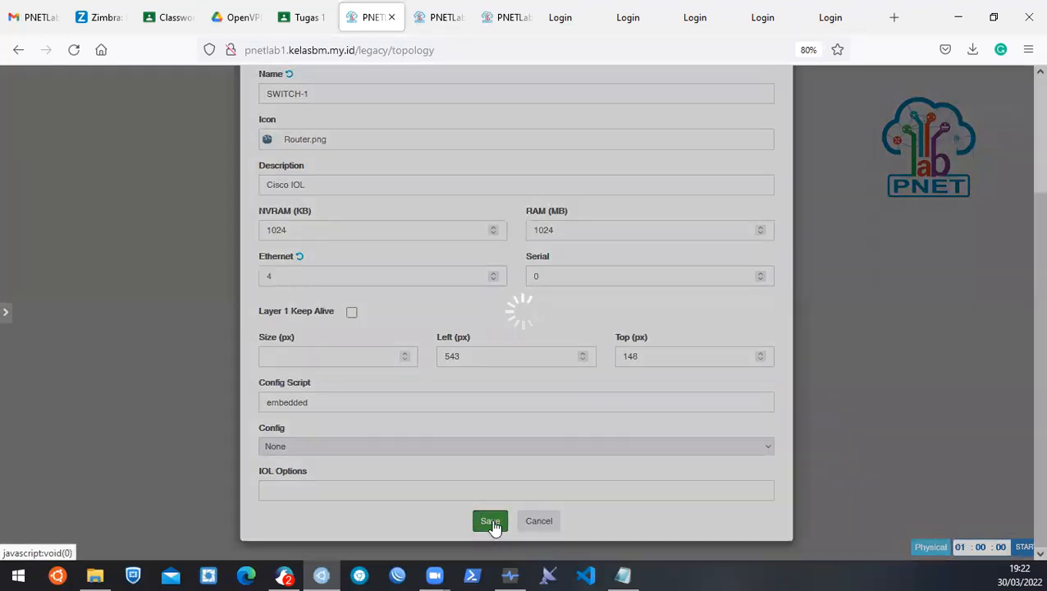
# Move SWITCH-1 down and left on the canvas and start it.
pyautogui.moveTo(358, 173)
pyautogui.moveTo(359, 172); pyautogui.dragTo(345, 212)
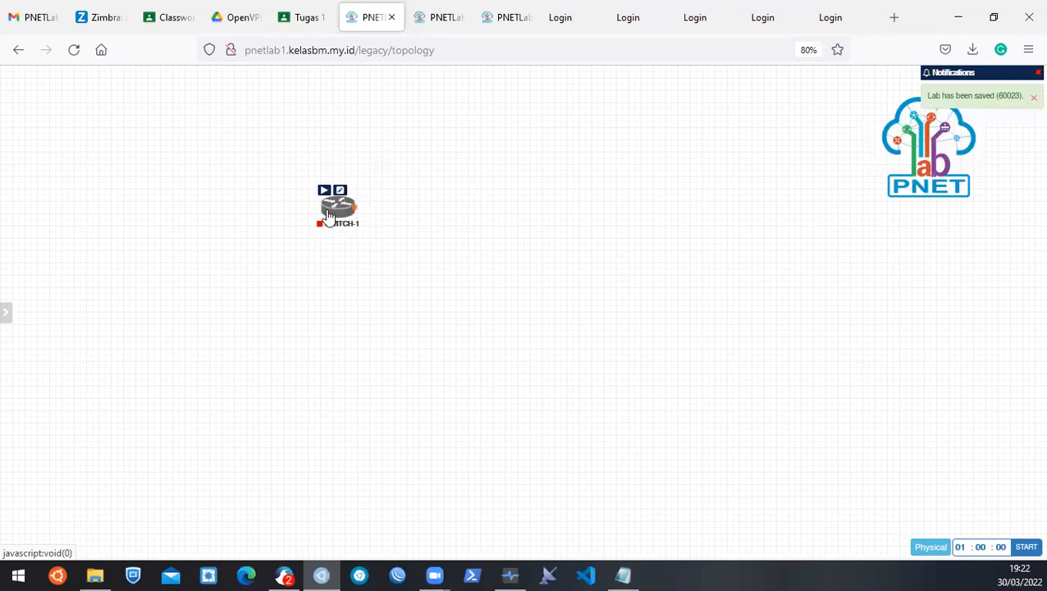
pyautogui.moveTo(338, 204)
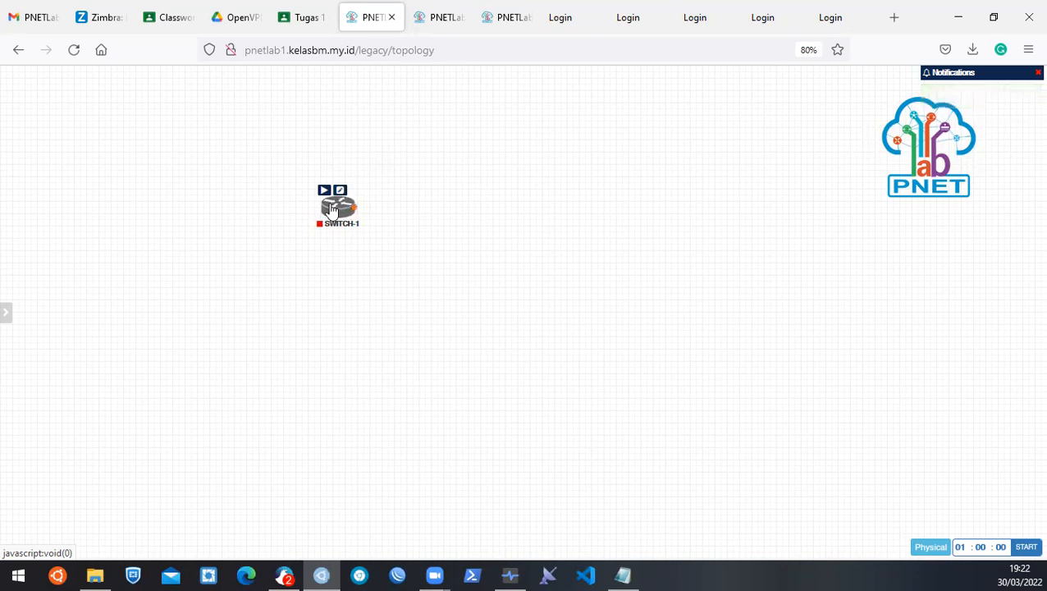
pyautogui.click(324, 194)
pyautogui.rightClick(338, 209)
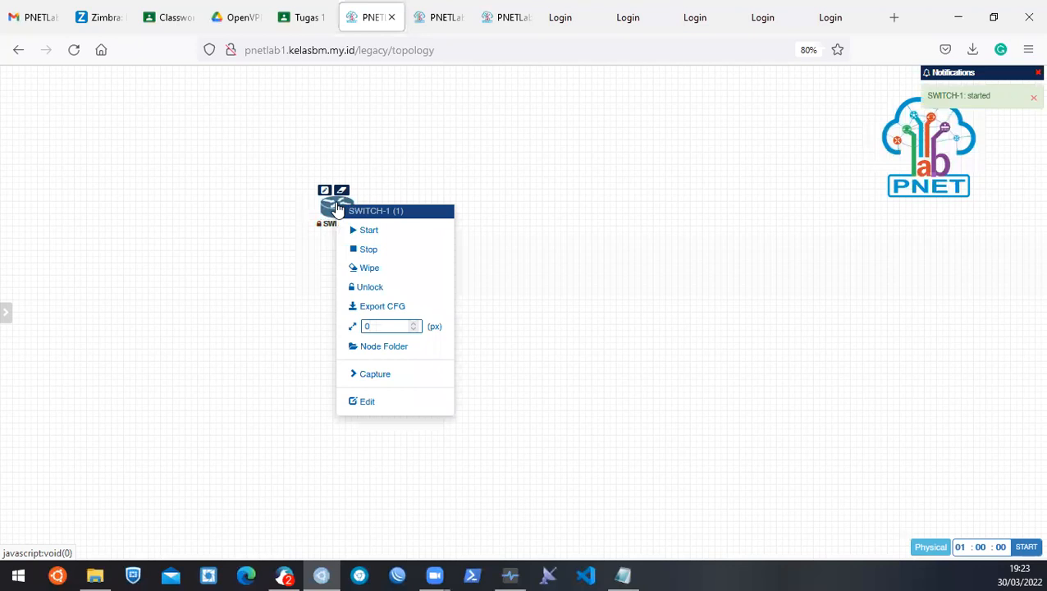
pyautogui.click(281, 227)
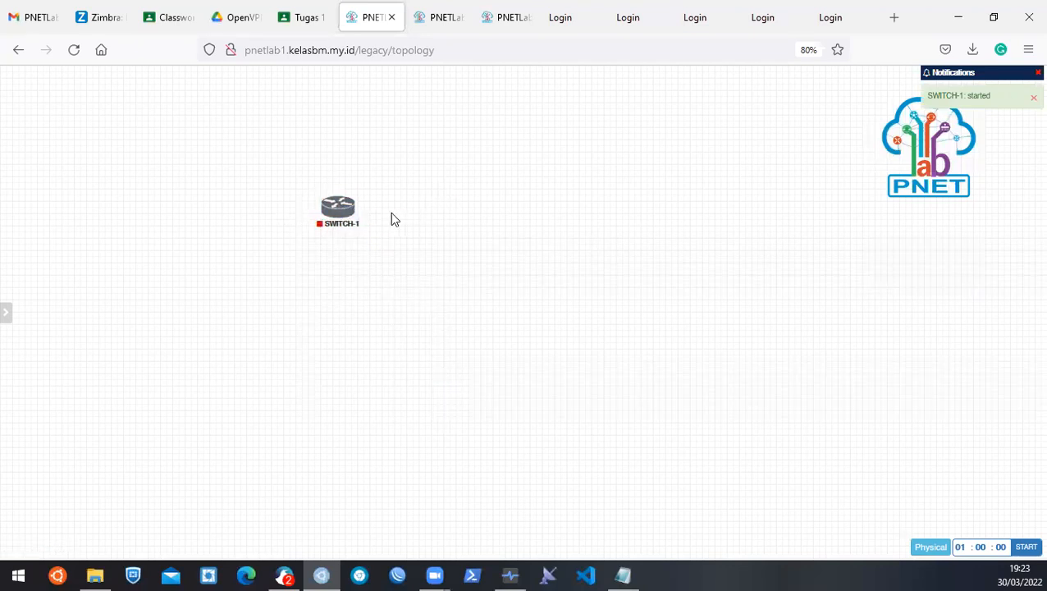
pyautogui.moveTo(183, 99); pyautogui.dragTo(624, 321)
pyautogui.rightClick(343, 215)
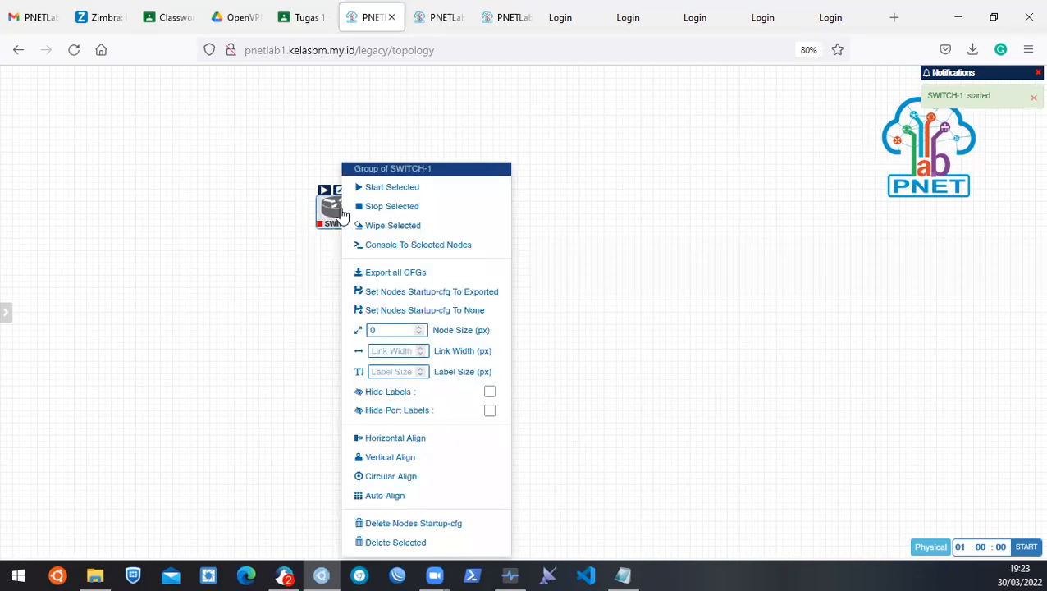
pyautogui.click(381, 188)
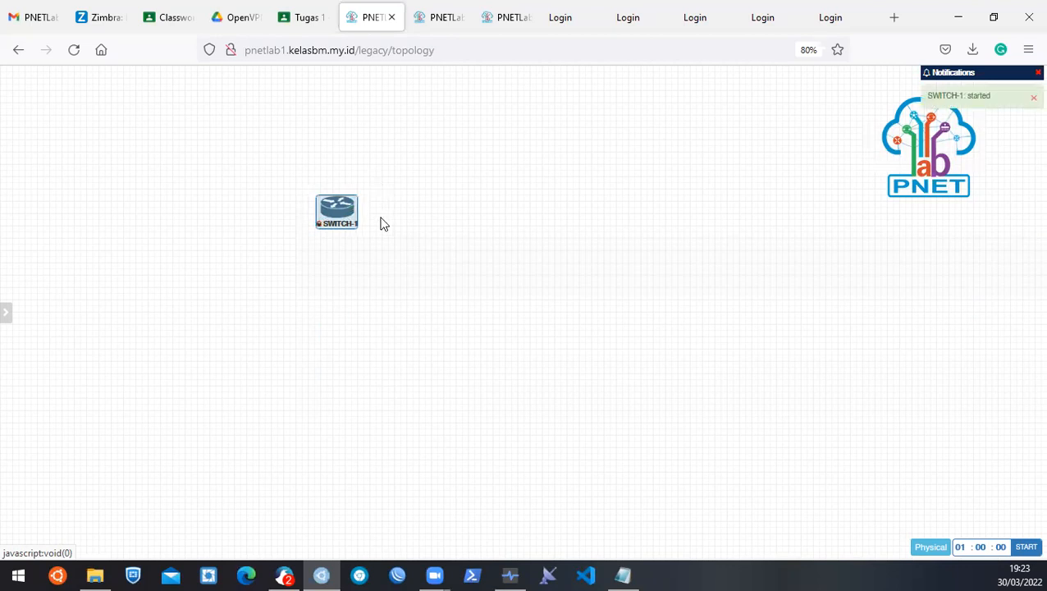
# Open SWITCH-1's telnet console link on port 30004 in an external client.
pyautogui.moveTo(337, 216)
pyautogui.click(336, 215)
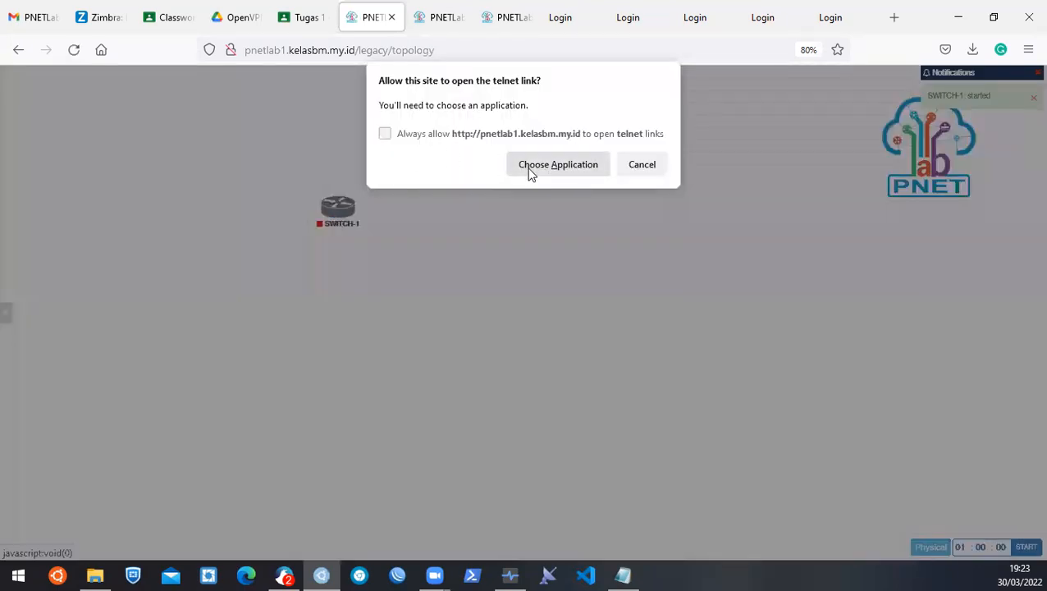
pyautogui.click(528, 171)
pyautogui.click(574, 249)
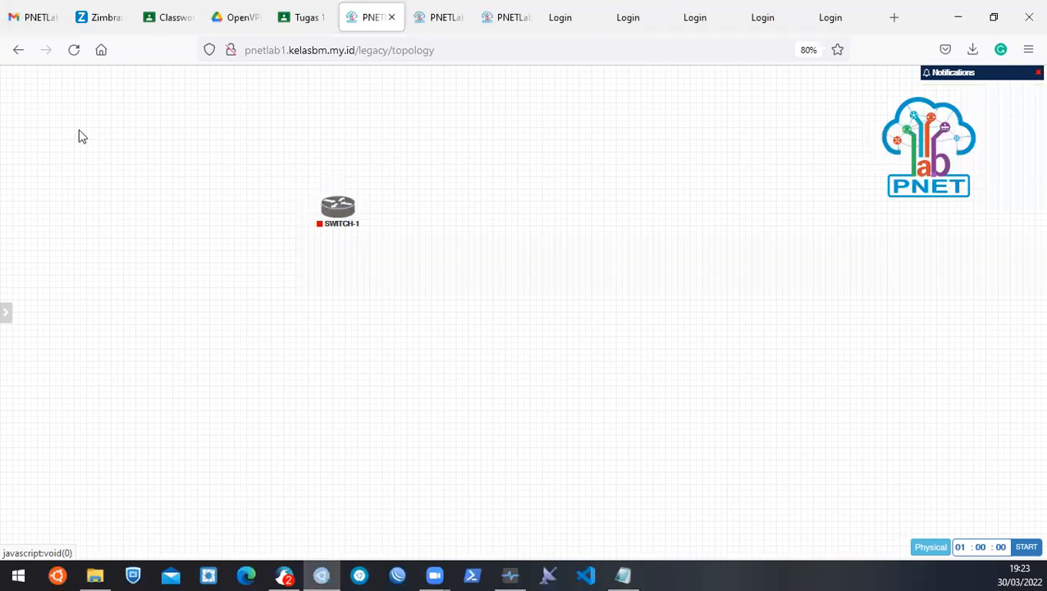
# Edit SWITCH-1 down to 1 Ethernet port, save, and start it again.
pyautogui.rightClick(350, 214)
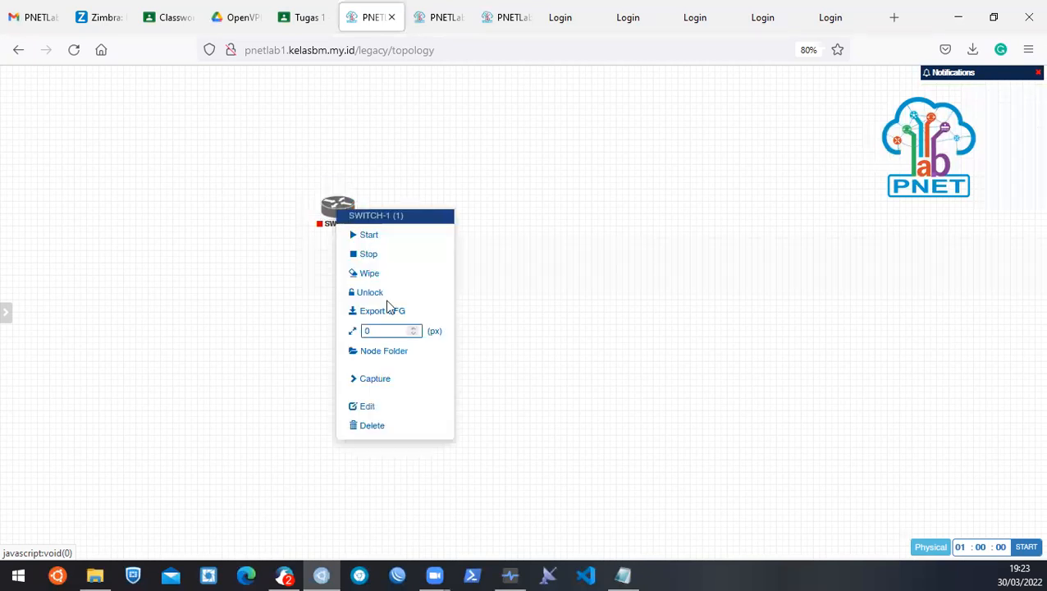
pyautogui.click(379, 411)
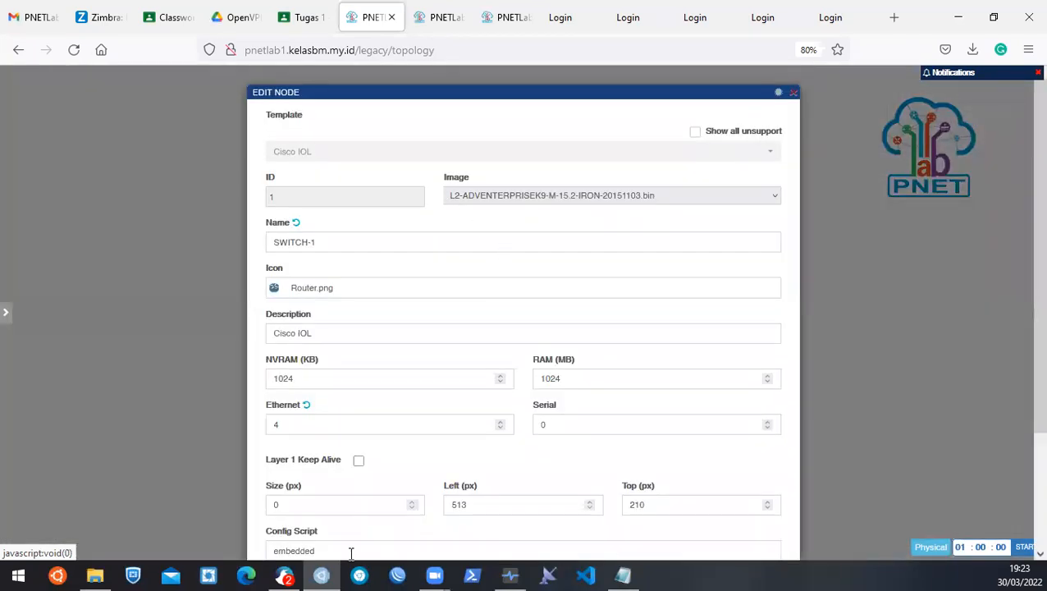
pyautogui.click(501, 427)
pyautogui.click(500, 428)
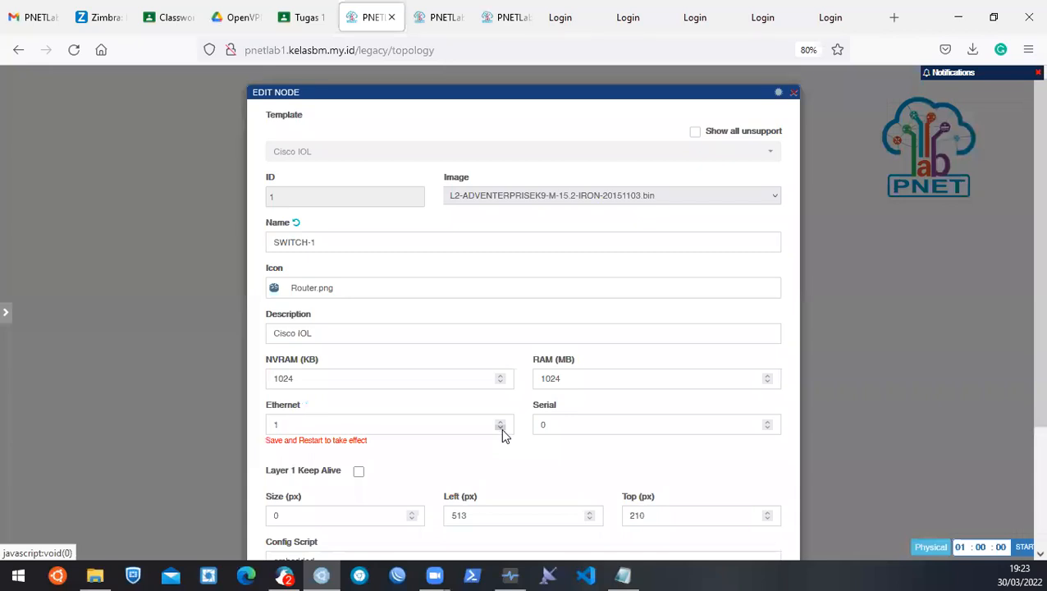
pyautogui.scroll(-2, 500, 427)
pyautogui.click(495, 519)
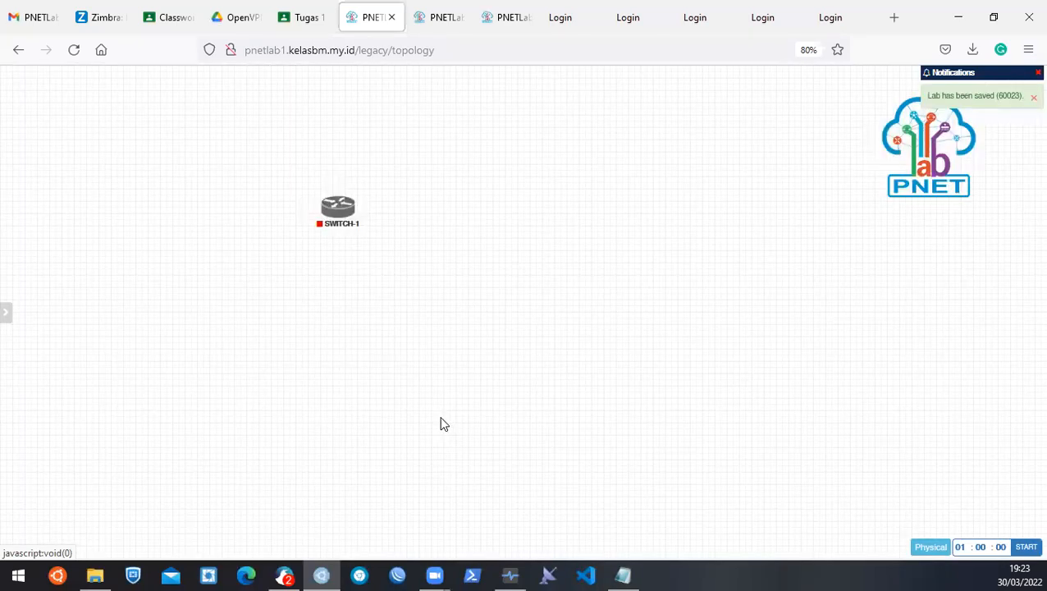
pyautogui.click(338, 206)
pyautogui.click(365, 245)
# Choose Node from the canvas menu to begin adding another device.
pyautogui.moveTo(339, 210)
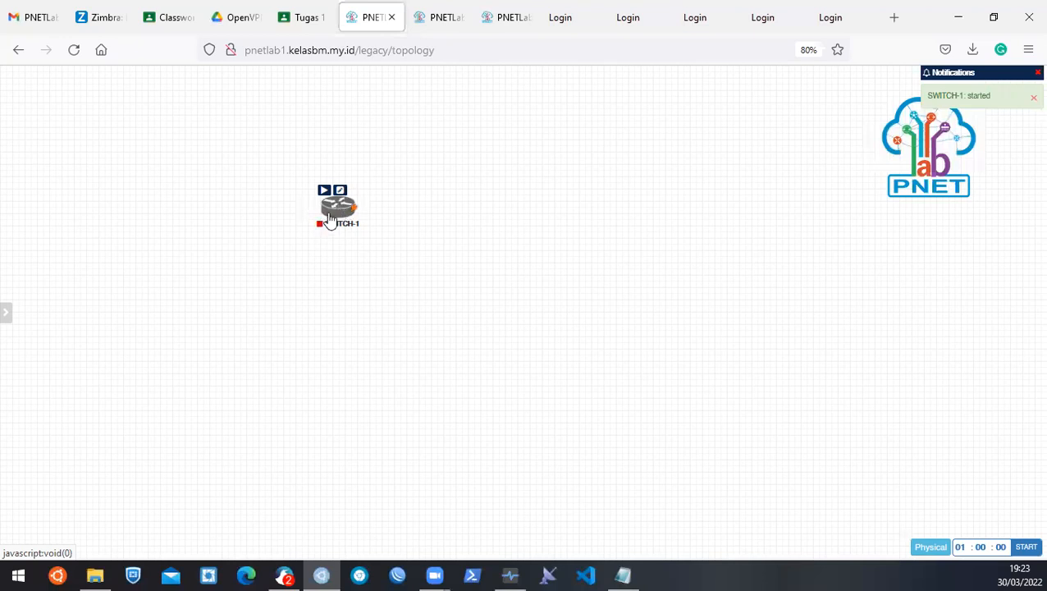
pyautogui.rightClick(415, 210)
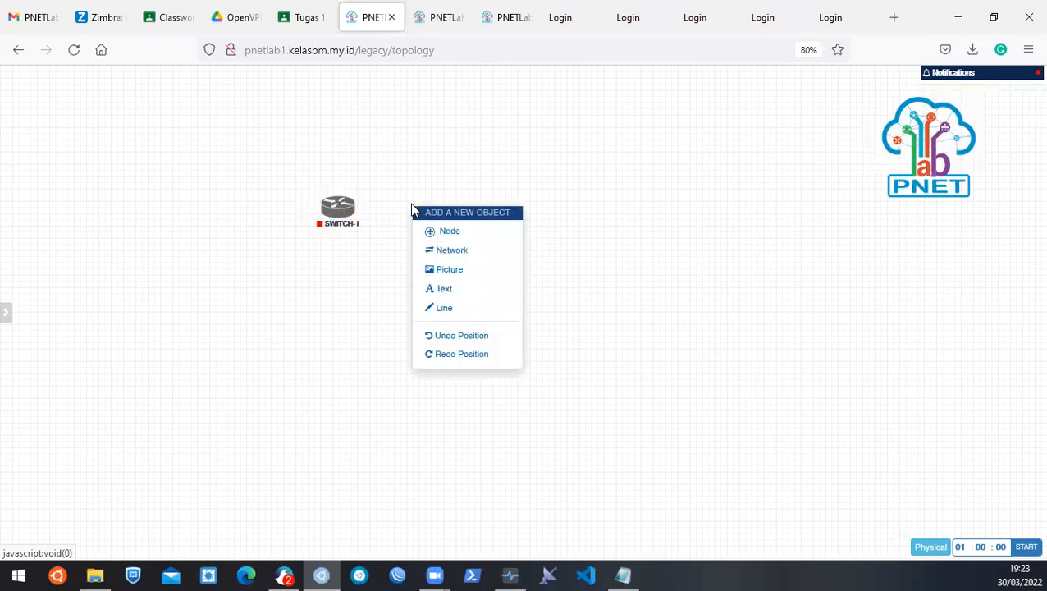
pyautogui.click(467, 231)
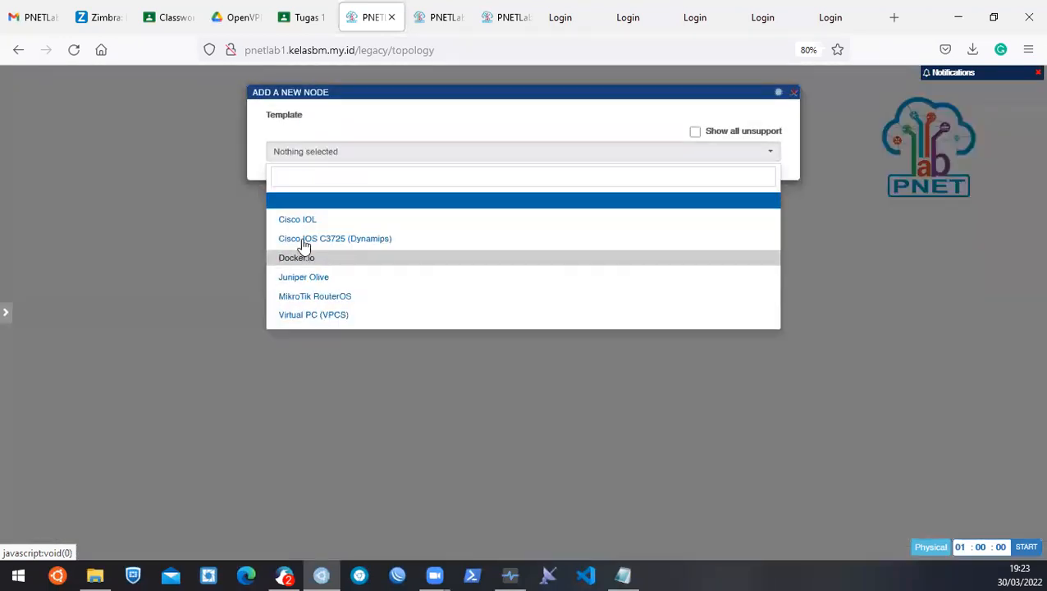
# Save a new Cisco IOS C3725 (Dynamips) router node and start it.
pyautogui.click(311, 239)
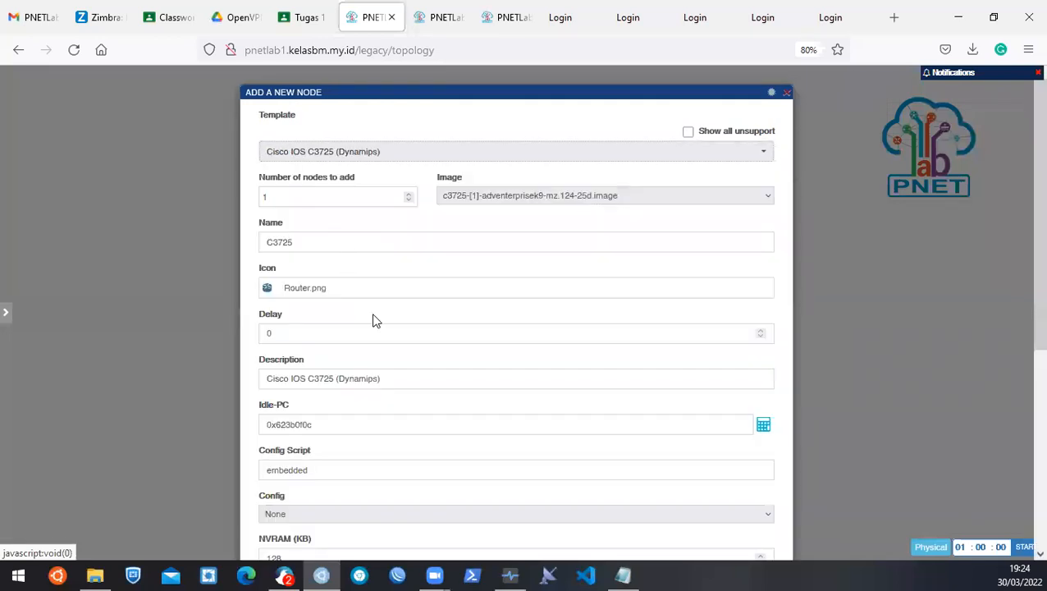
pyautogui.scroll(-2, 527, 289)
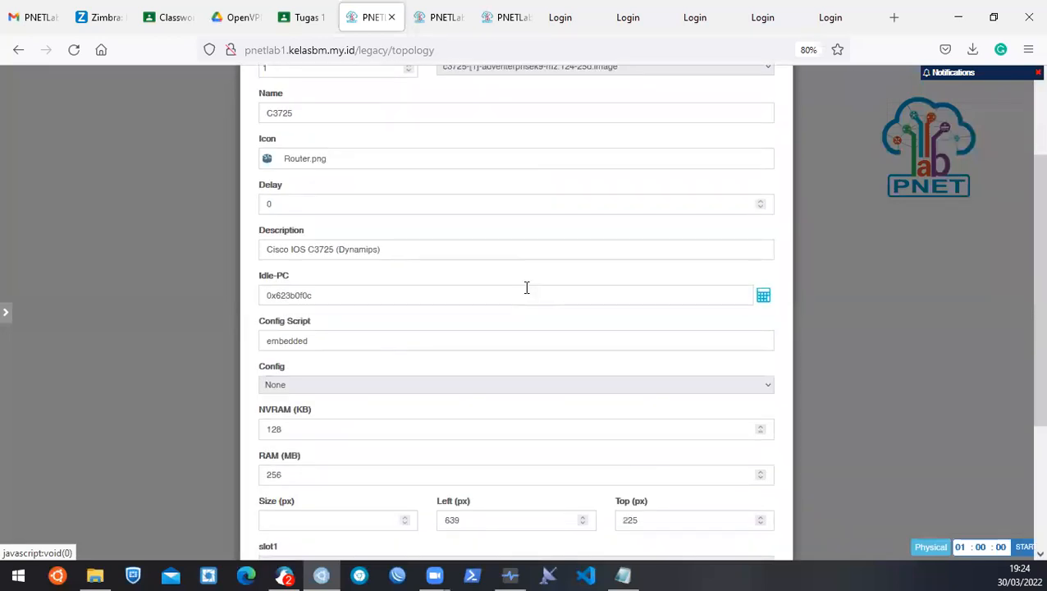
pyautogui.scroll(-3, 527, 288)
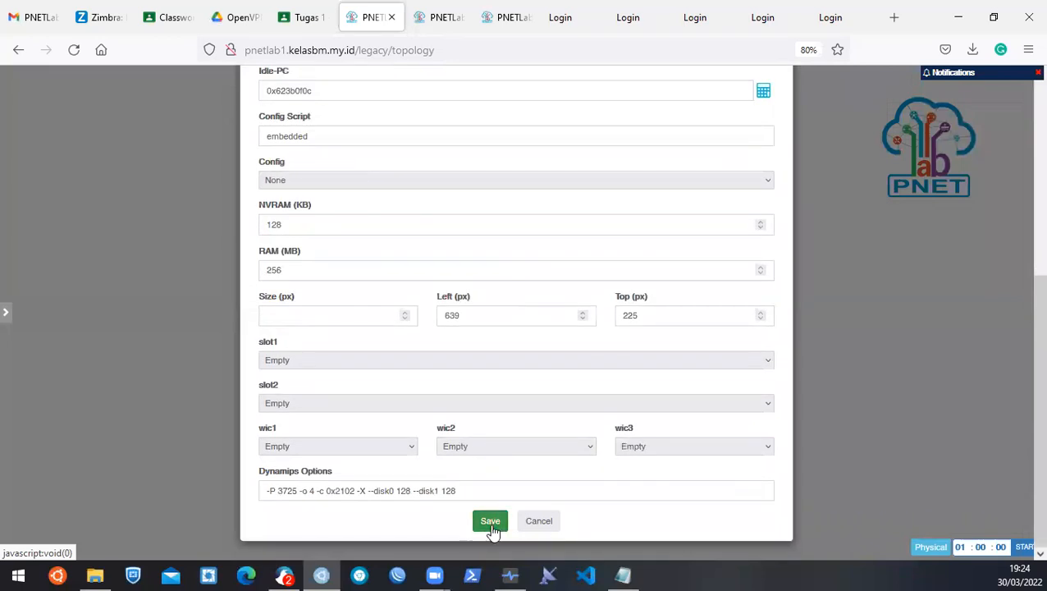
pyautogui.click(490, 522)
pyautogui.rightClick(411, 233)
pyautogui.click(434, 246)
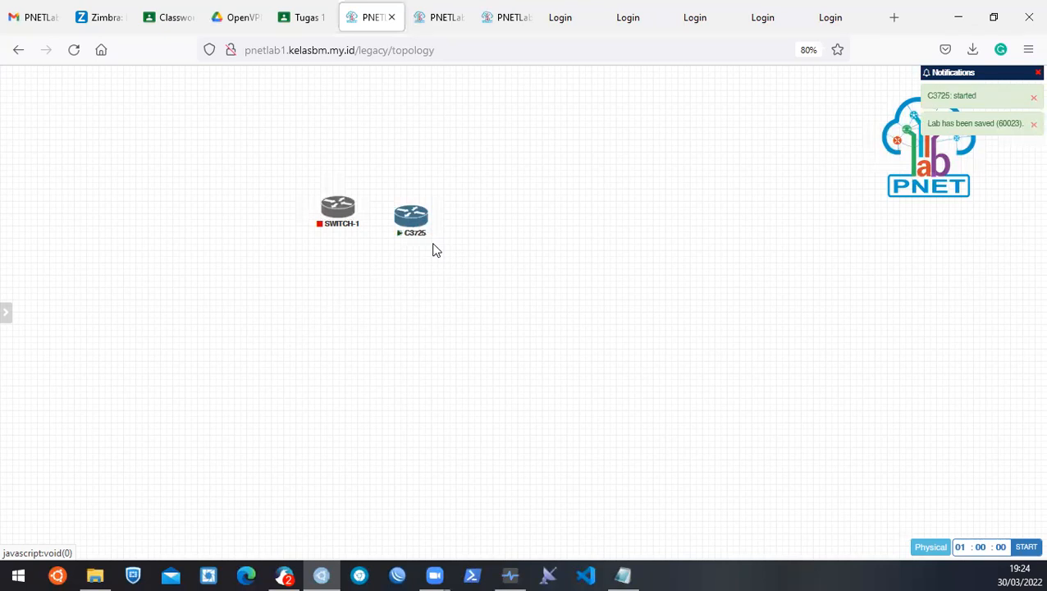
# Open the C3725 router's telnet link in the SSH/Telnet client through Choose Application.
pyautogui.moveTo(416, 234)
pyautogui.click(411, 222)
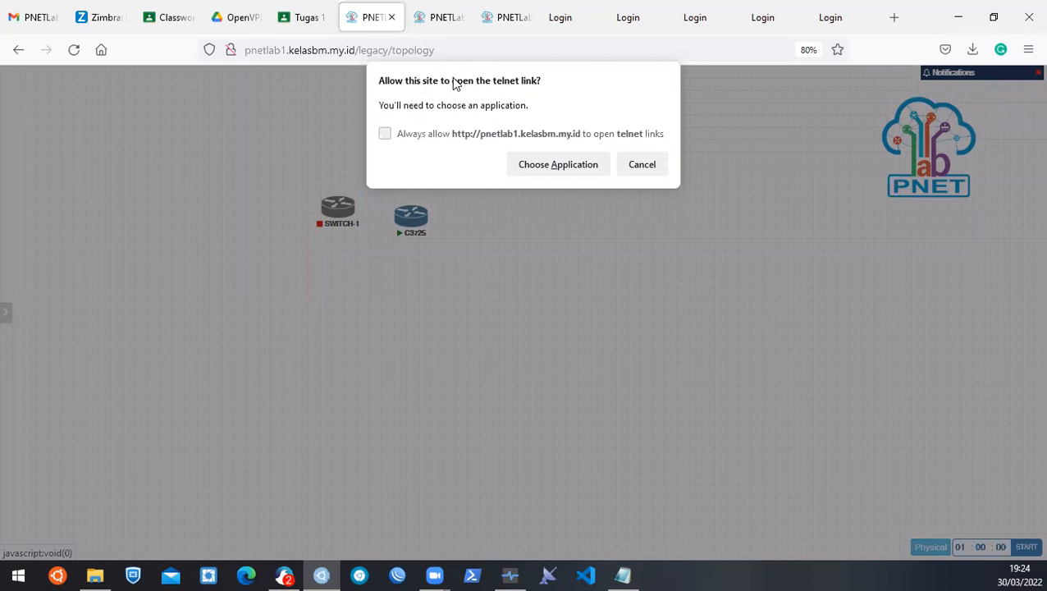
pyautogui.click(525, 169)
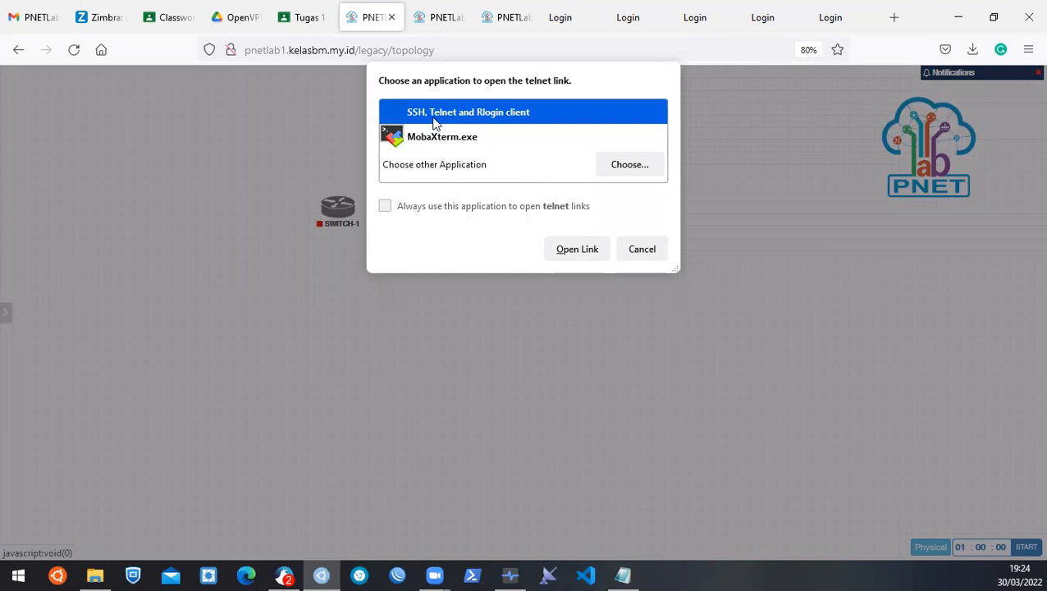
pyautogui.click(577, 249)
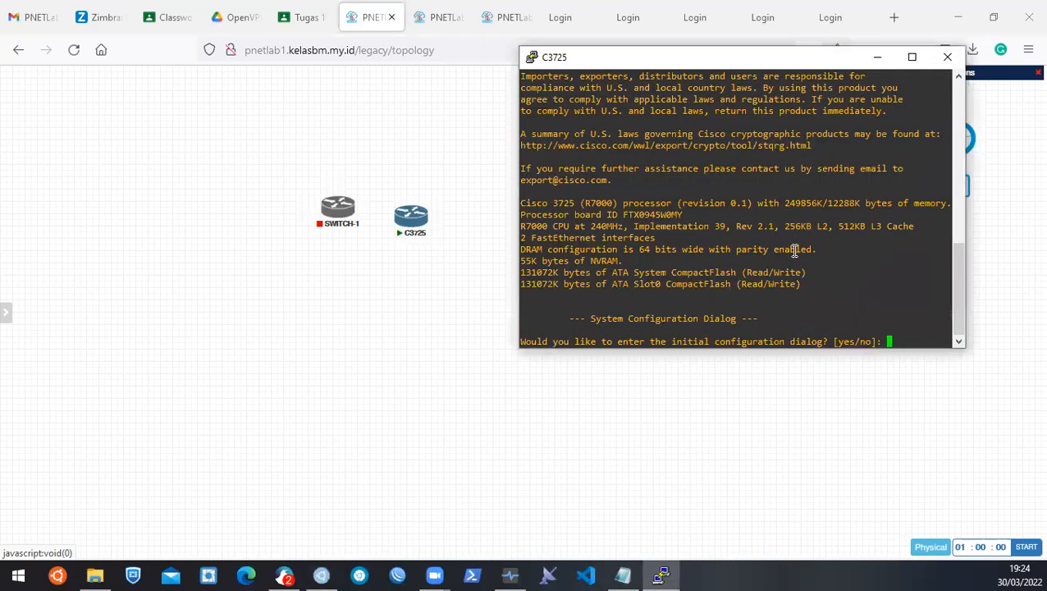
# Answer no to the router's initial configuration dialog and reach the command prompt.
pyautogui.write('no')
pyautogui.press('Return')
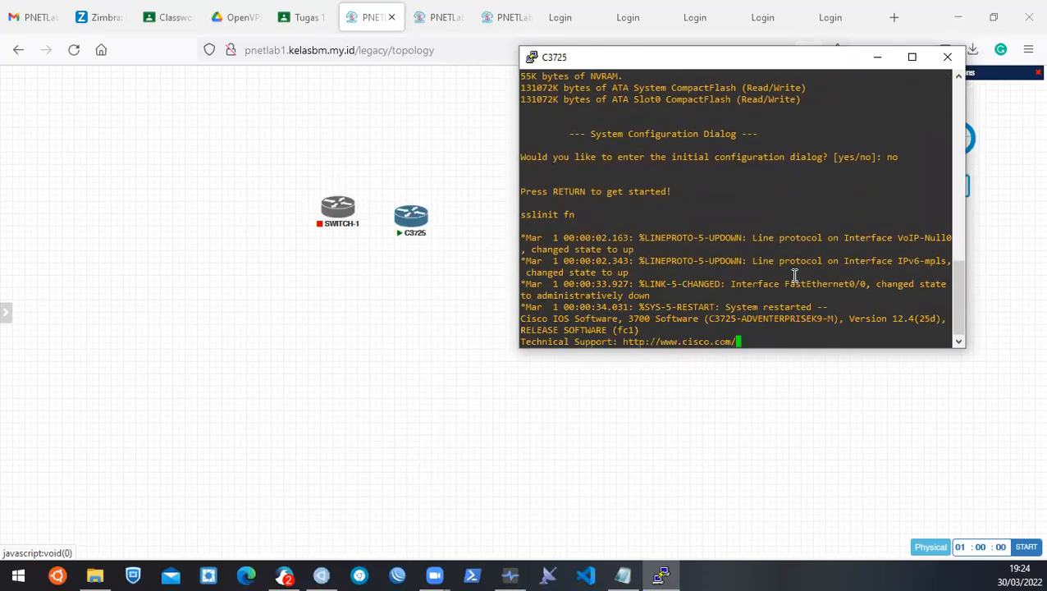
pyautogui.press('Return')
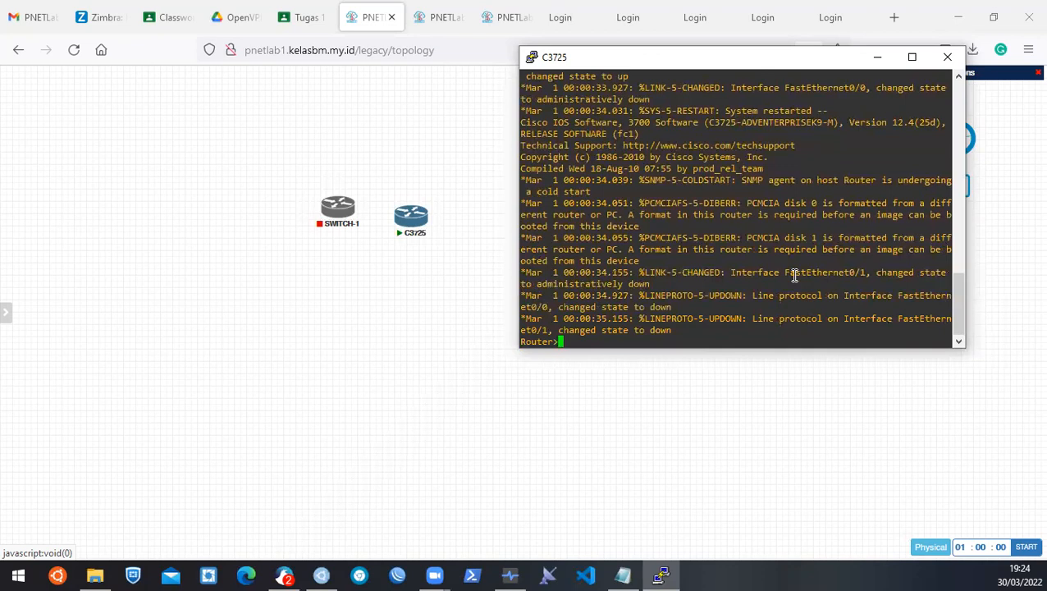
pyautogui.press('Return')
pyautogui.press('Return')
# Use en and conf t to set hostname R1, then close and confirm ending the session.
pyautogui.write('en')
pyautogui.press('Return')
pyautogui.press('Return')
pyautogui.press('Return')
pyautogui.press('Return')
pyautogui.write('conf t')
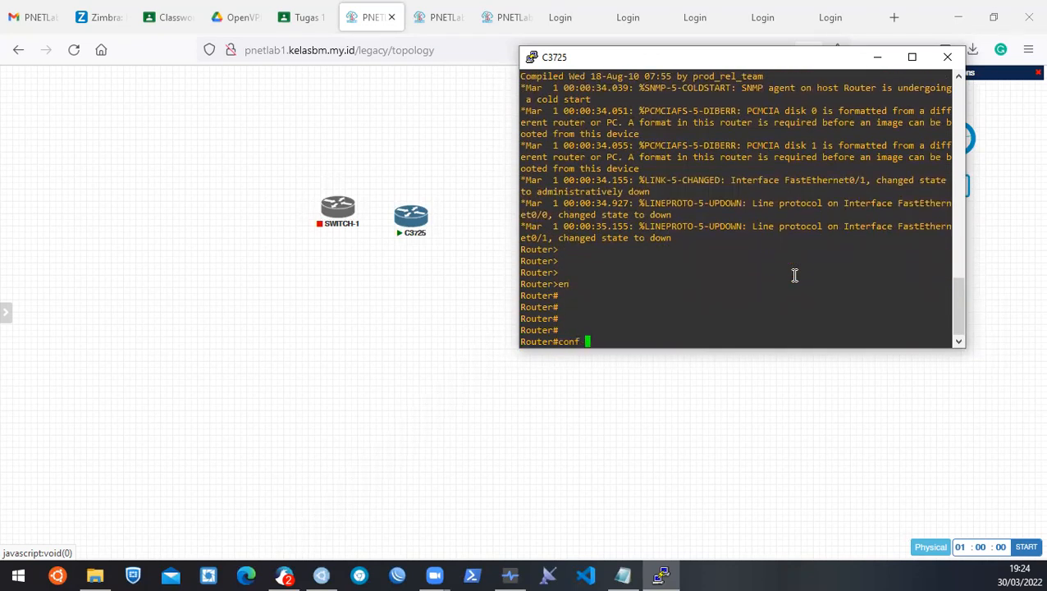
pyautogui.press('Return')
pyautogui.write('host')
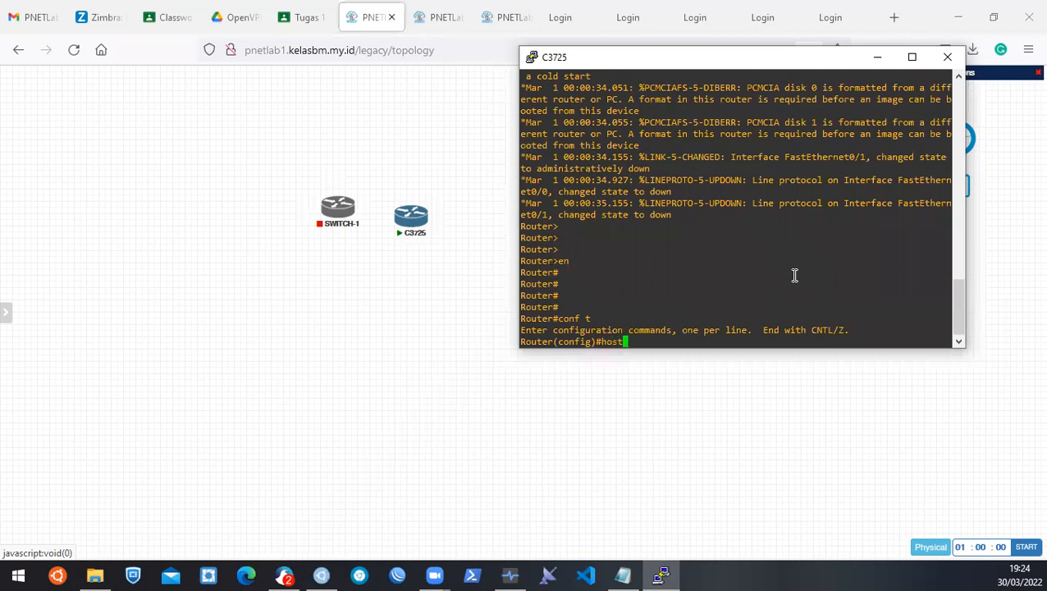
pyautogui.press('Tab')
pyautogui.write('R1')
pyautogui.press('Return')
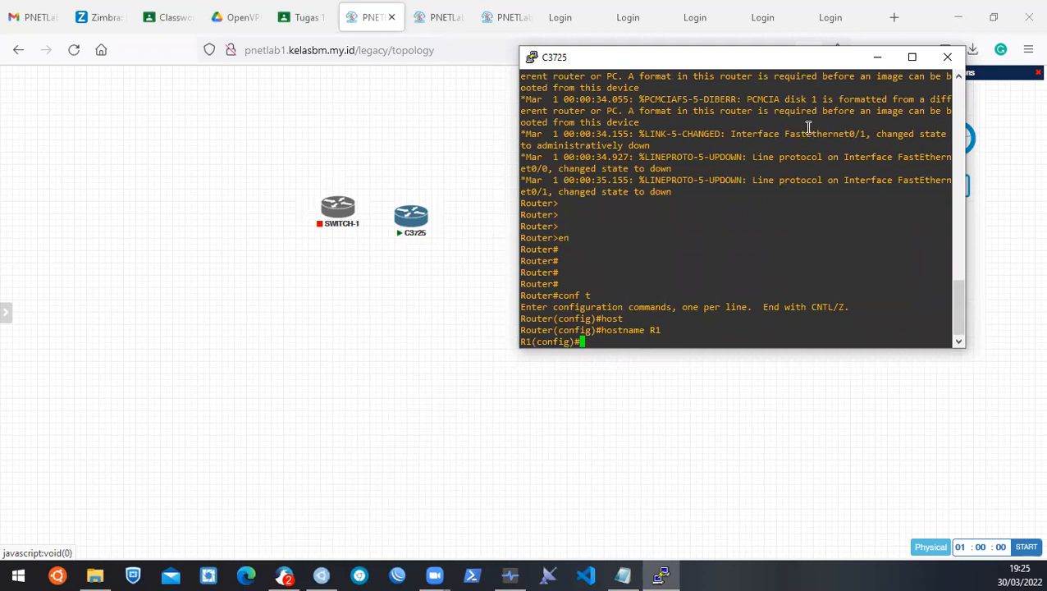
pyautogui.click(958, 62)
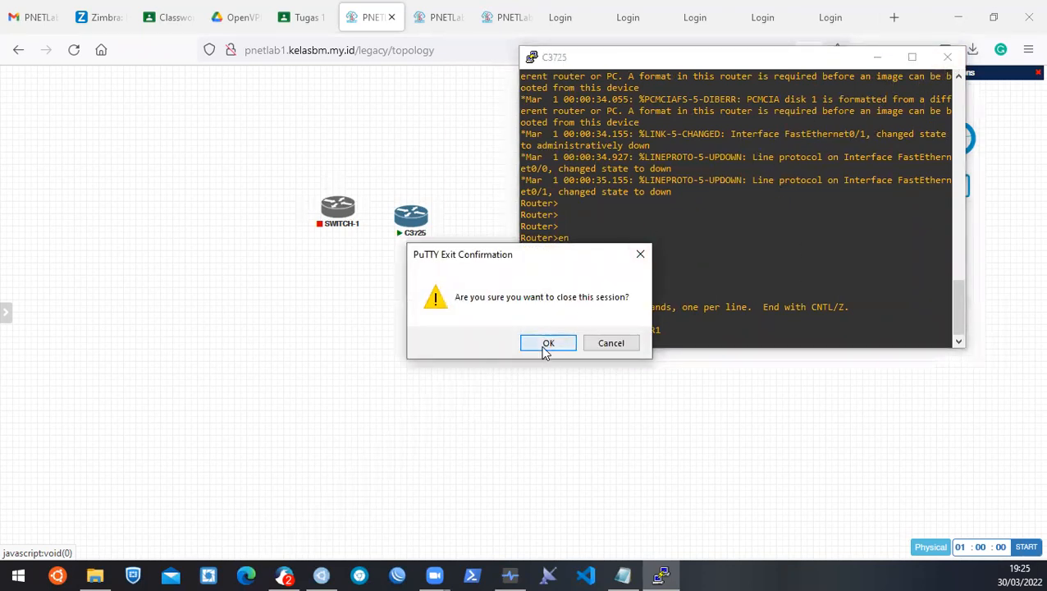
pyautogui.click(547, 344)
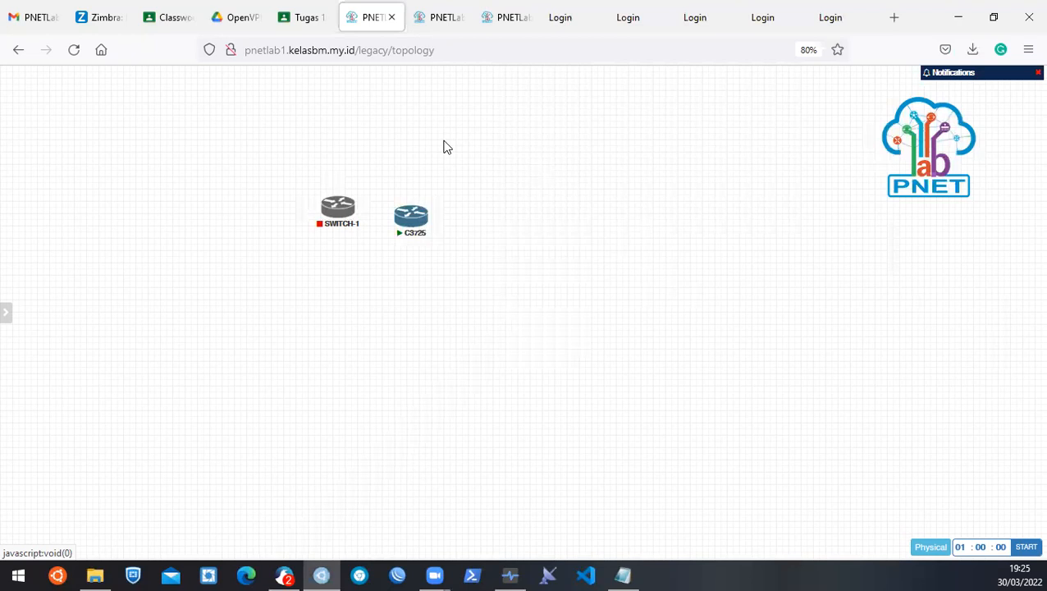
pyautogui.click(304, 18)
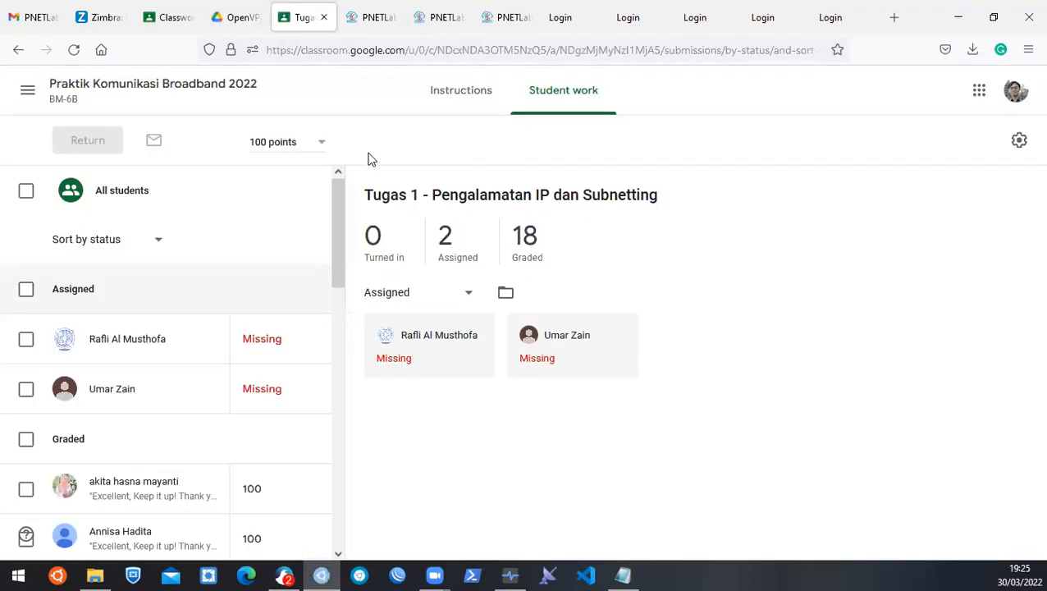
pyautogui.click(234, 16)
pyautogui.click(278, 15)
pyautogui.click(219, 8)
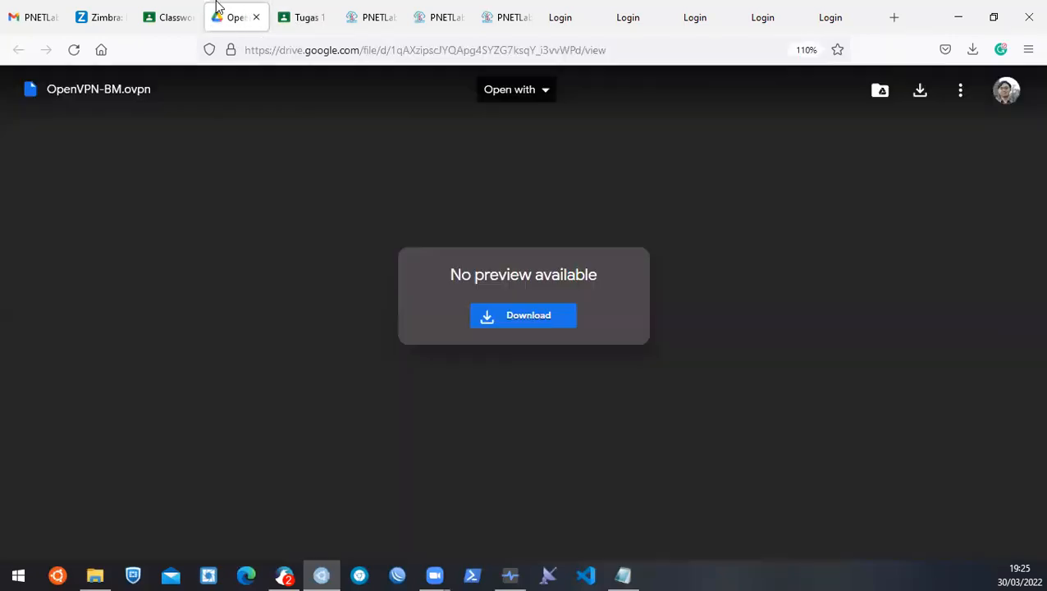
pyautogui.click(302, 17)
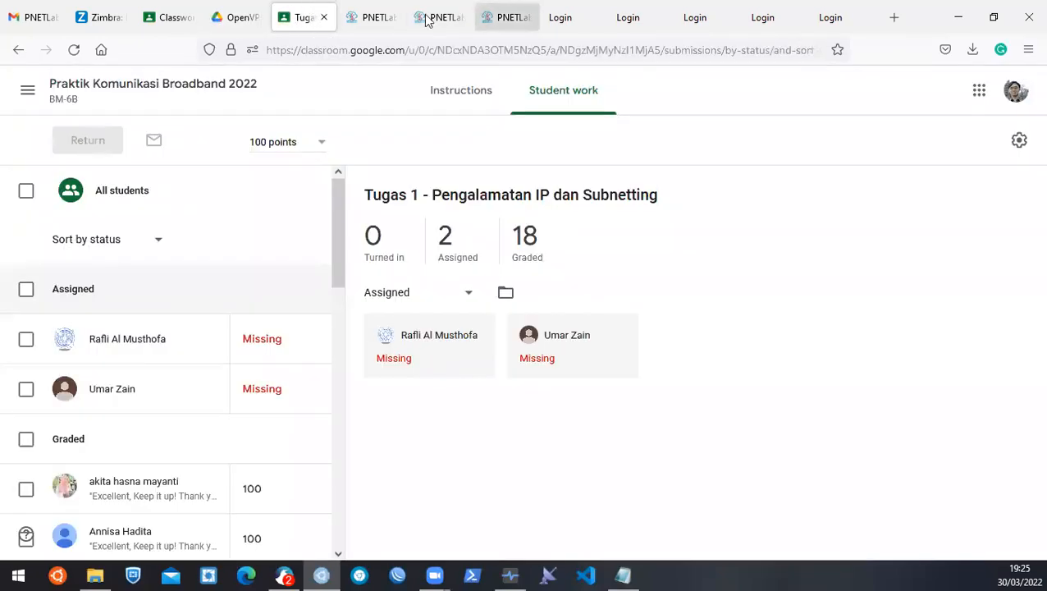
pyautogui.click(361, 18)
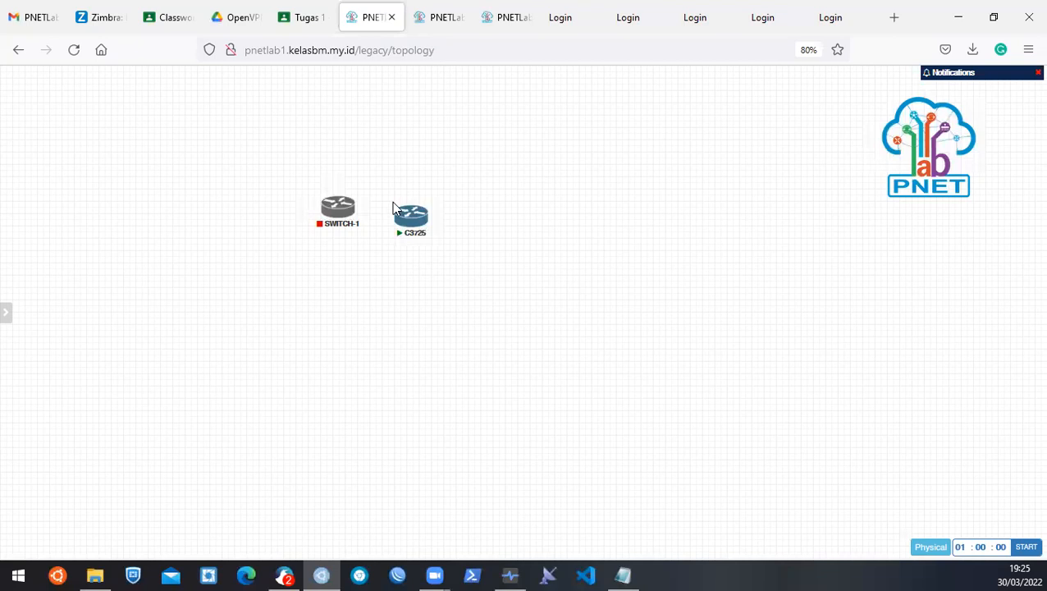
# Bring up the C3725 router's action menu and dismiss it without choosing anything.
pyautogui.rightClick(413, 217)
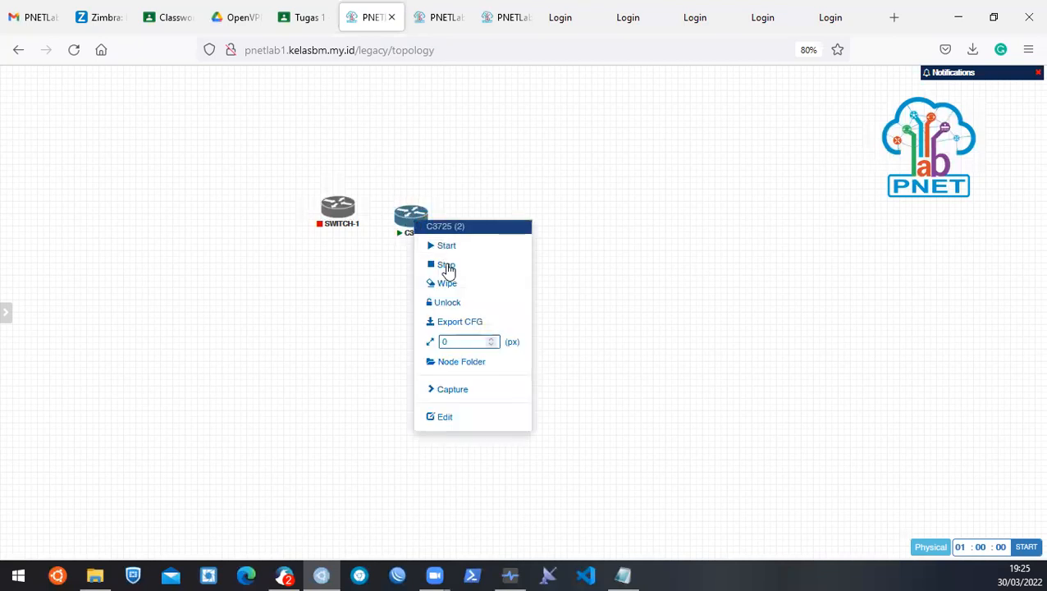
pyautogui.click(610, 193)
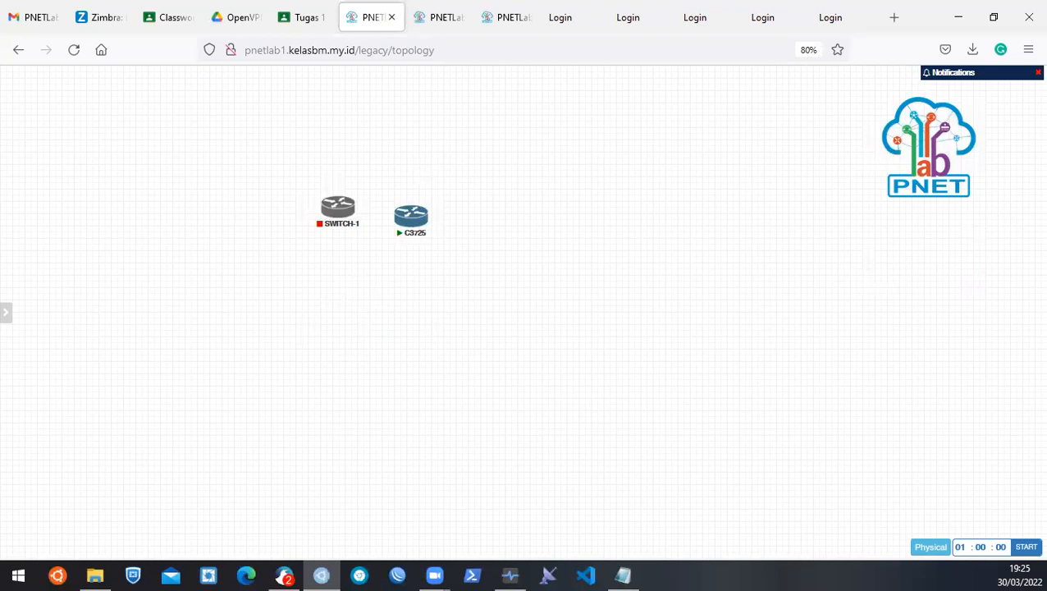
pyautogui.moveTo(430, 224)
# Close the lab and reopen Praktekvlan1.unl from the Workspace via Lab Preview.
pyautogui.moveTo(7, 312)
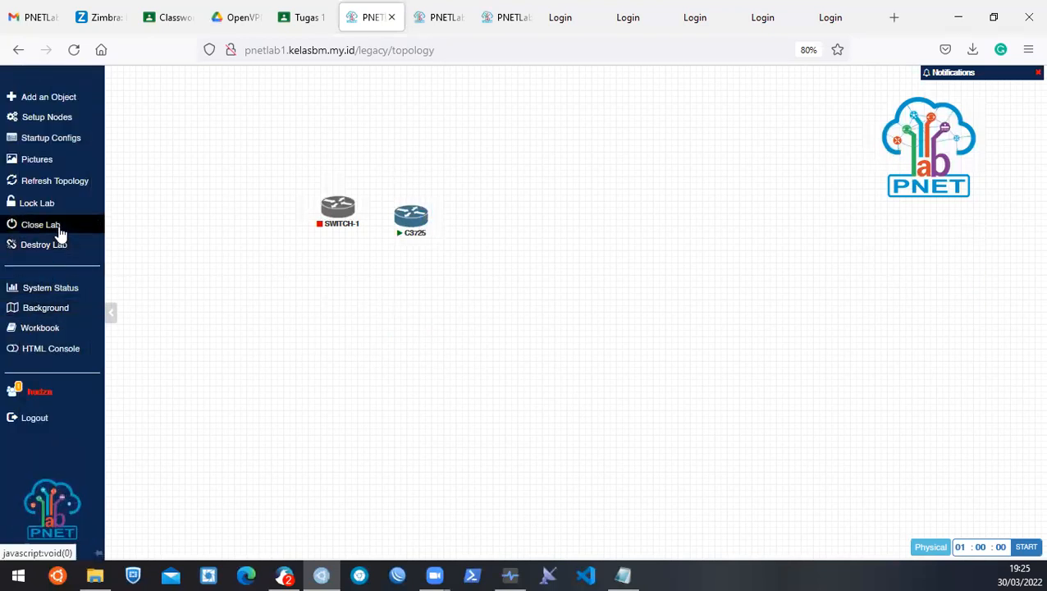
pyautogui.click(59, 233)
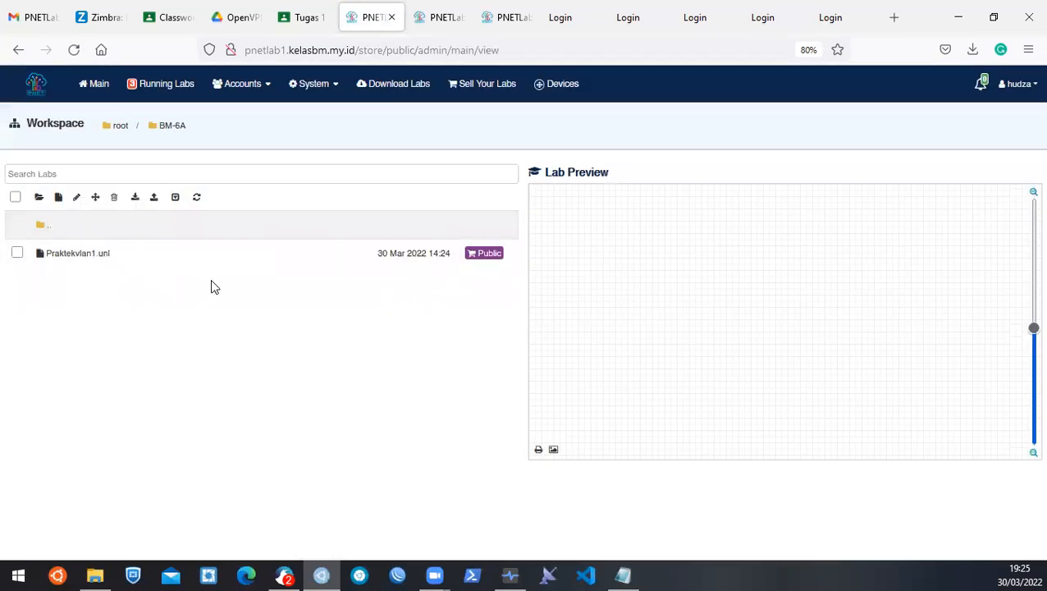
pyautogui.click(98, 256)
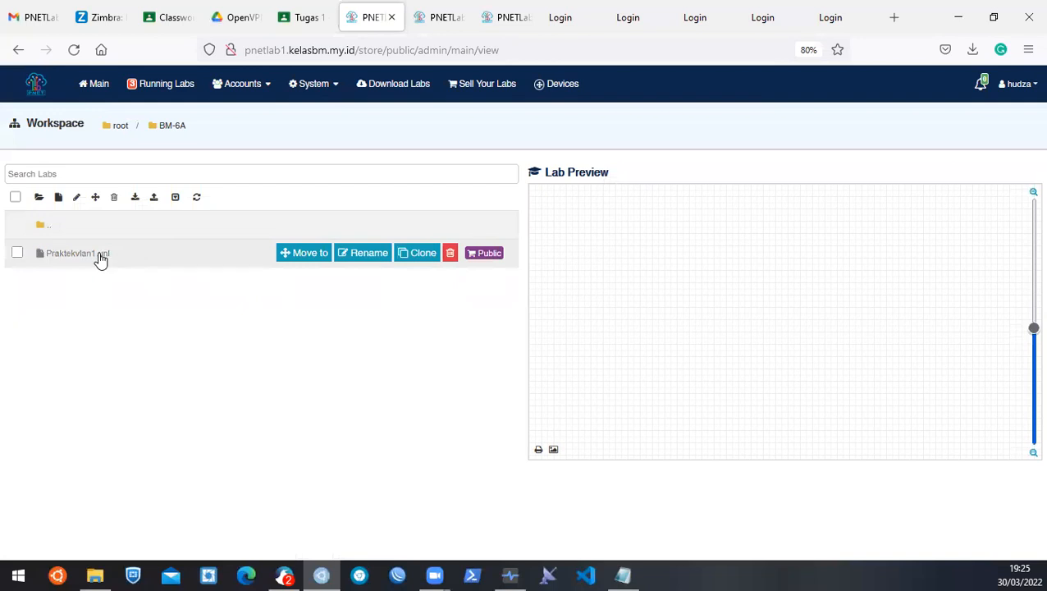
pyautogui.scroll(-1, 622, 452)
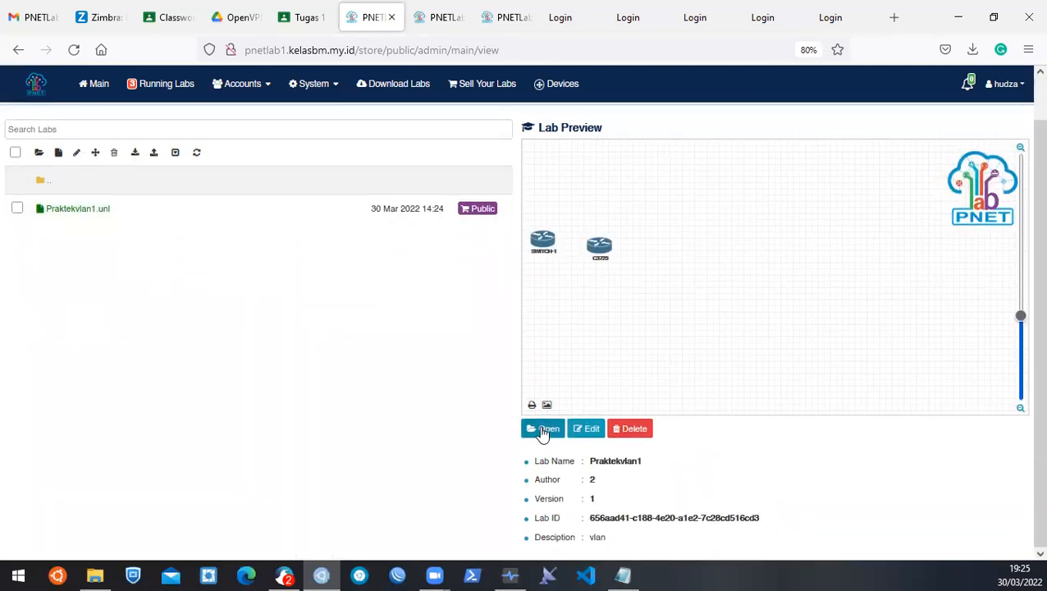
pyautogui.click(547, 428)
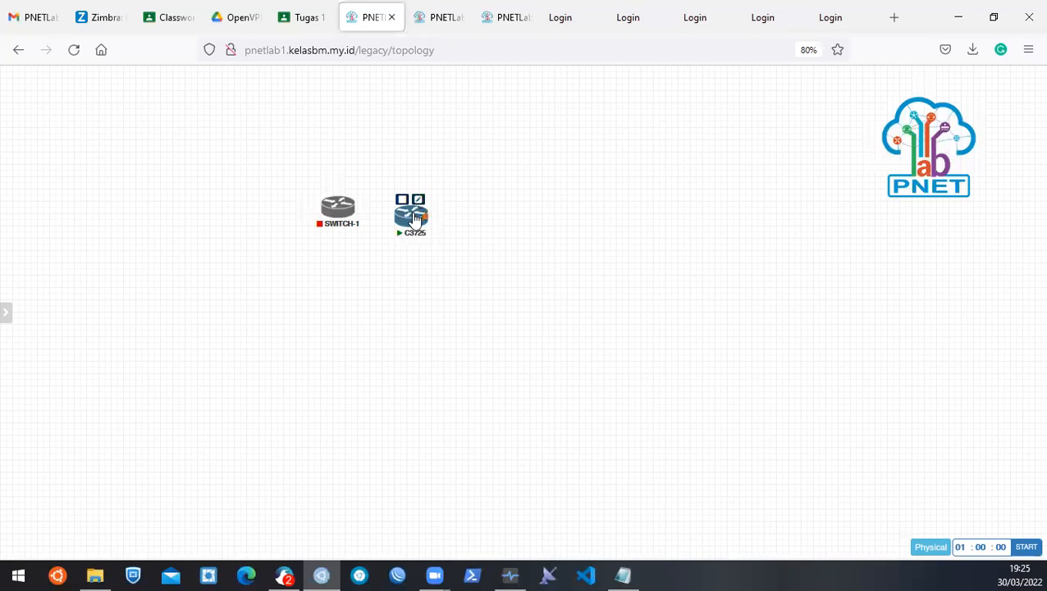
# Start the C3725 router, then make a first attempt at stopping SWITCH-1 and C3725 together.
pyautogui.rightClick(413, 216)
pyautogui.click(444, 240)
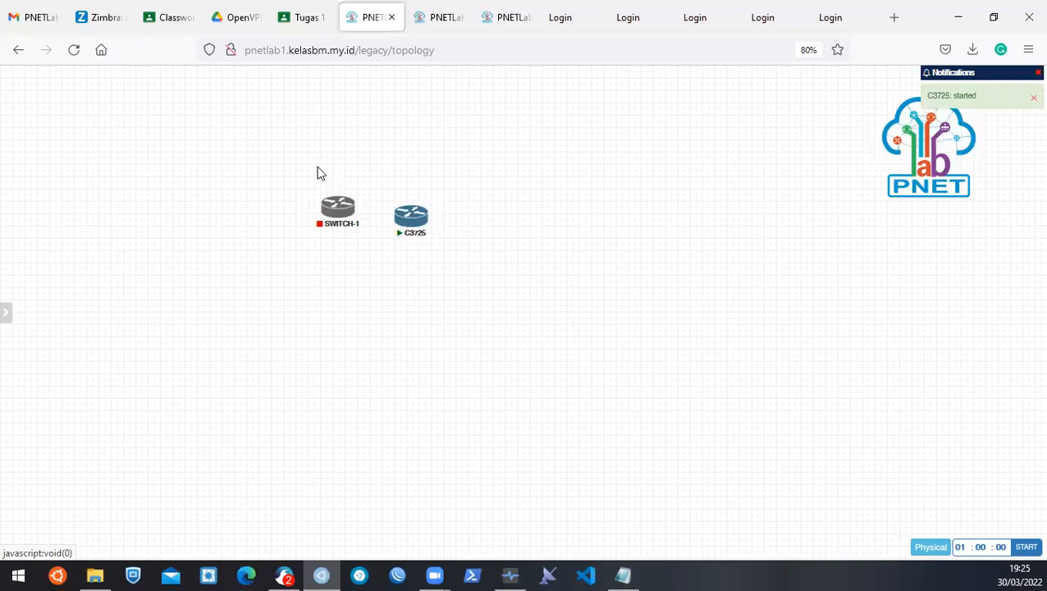
pyautogui.moveTo(263, 170); pyautogui.dragTo(536, 321)
pyautogui.click(525, 301)
pyautogui.moveTo(7, 325)
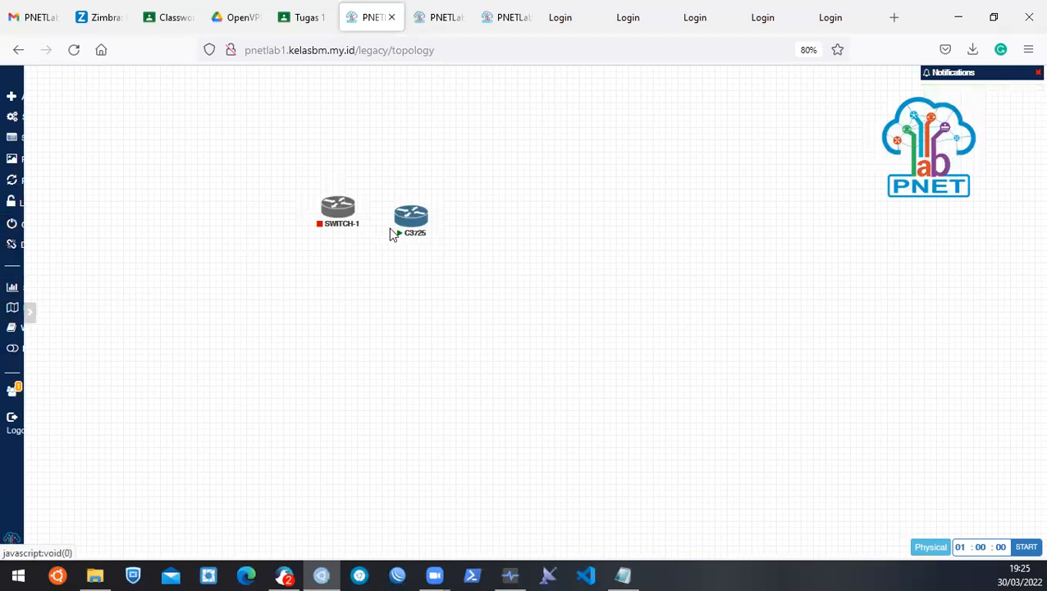
pyautogui.rightClick(411, 218)
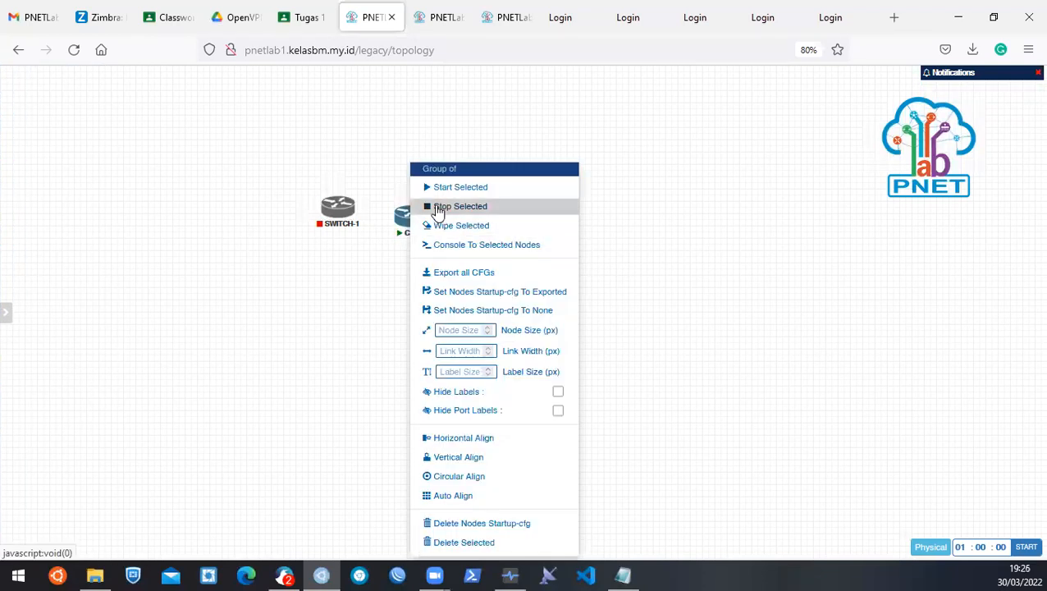
pyautogui.click(438, 210)
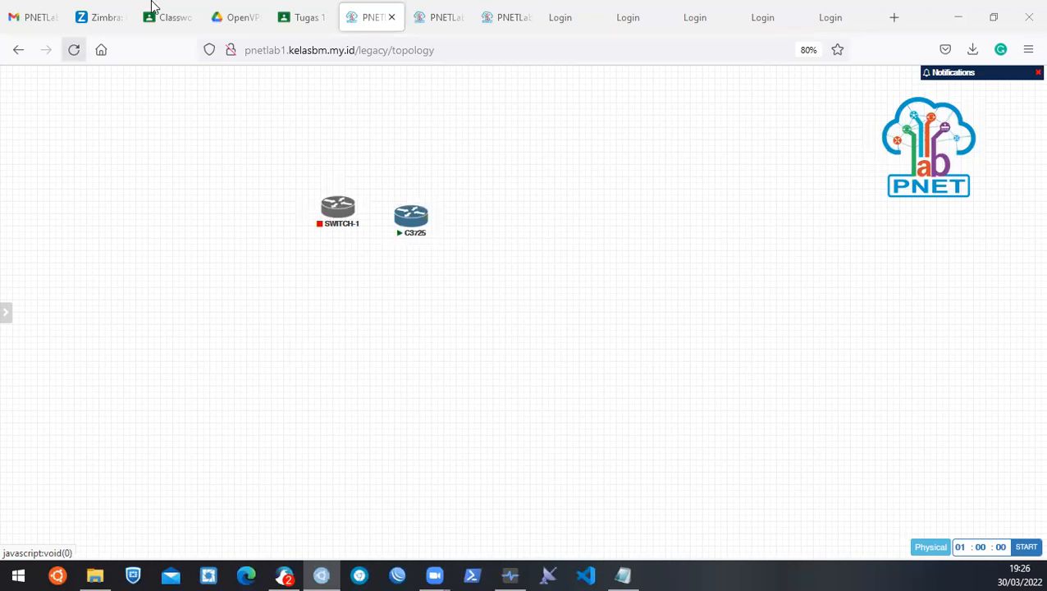
# Select SWITCH-1 and C3725 with a marquee and stop both selected nodes.
pyautogui.moveTo(272, 174); pyautogui.dragTo(510, 295)
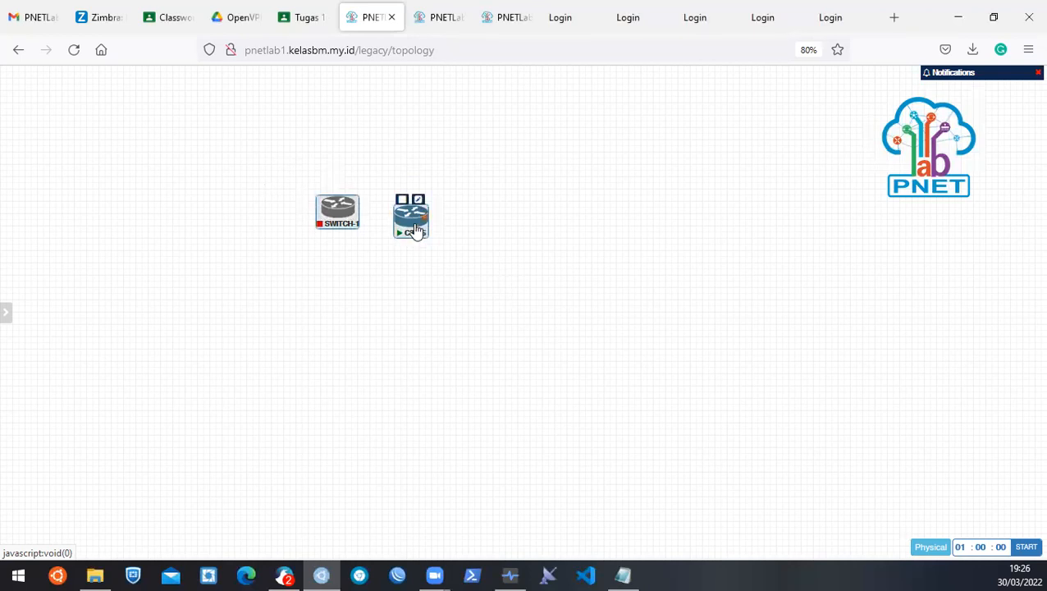
pyautogui.rightClick(415, 230)
pyautogui.click(480, 206)
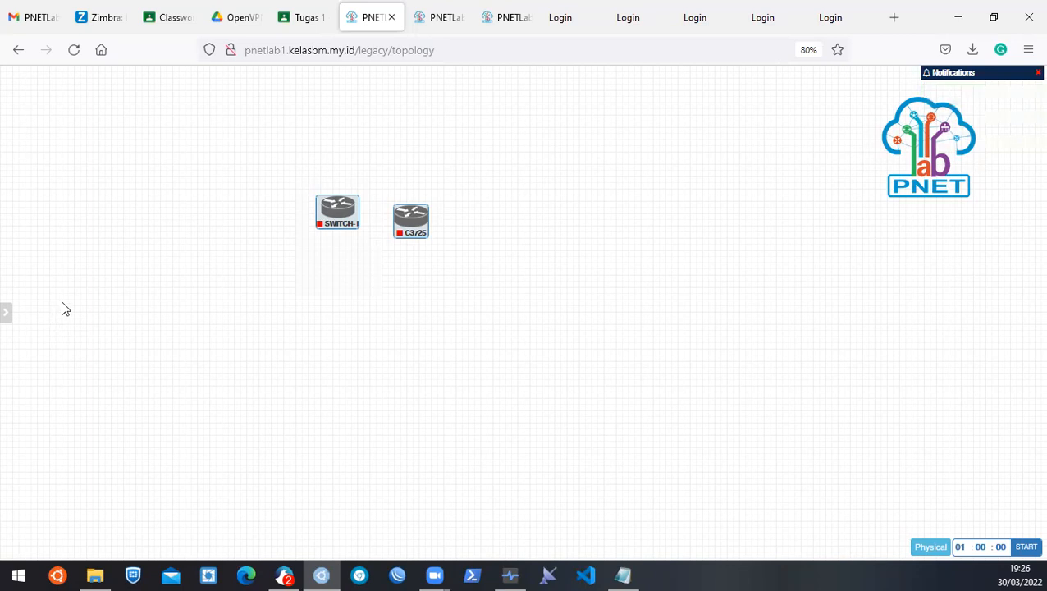
pyautogui.moveTo(5, 312)
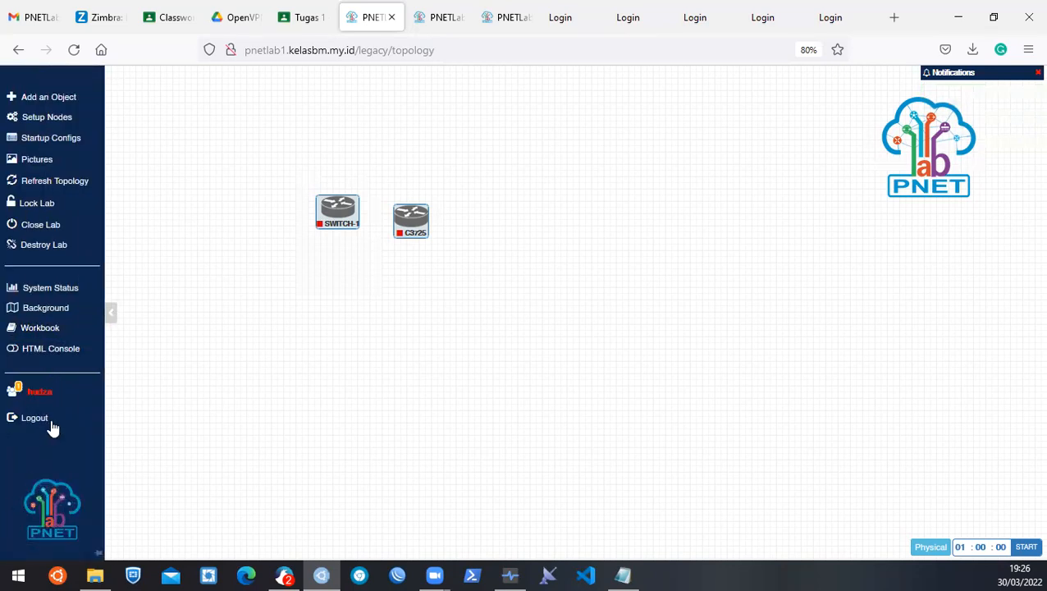
# Close the Praktekvlan1 lab, check the Users Management list, then go back to the Workspace tab.
pyautogui.click(35, 227)
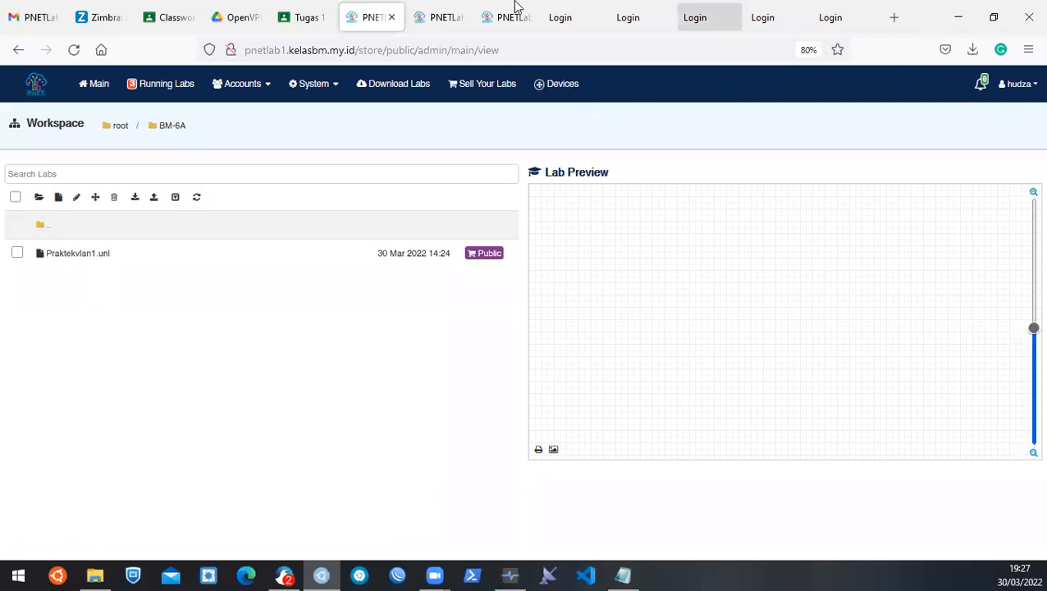
pyautogui.click(432, 17)
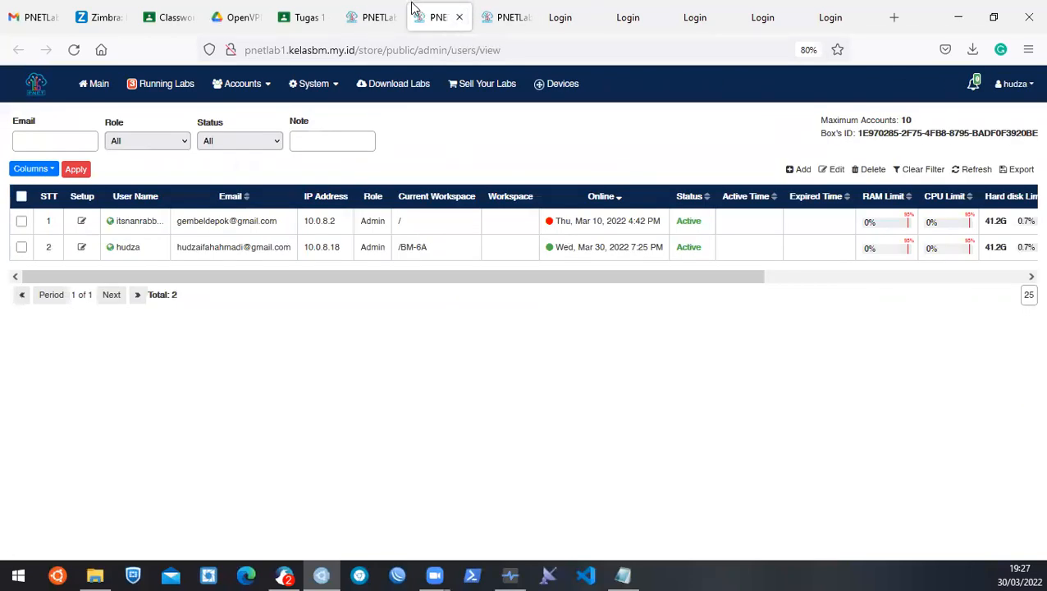
pyautogui.click(400, 10)
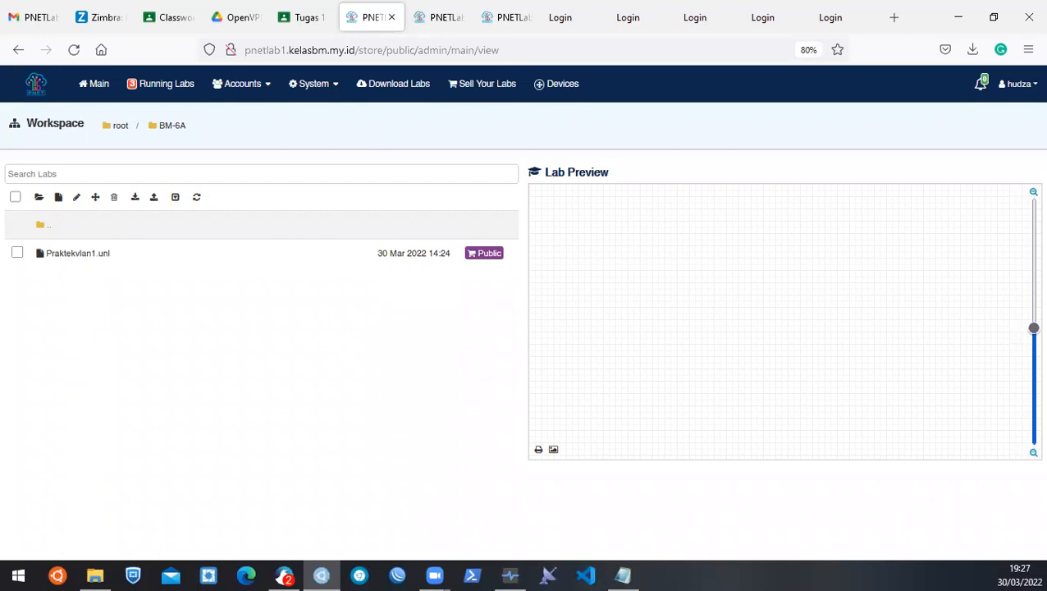